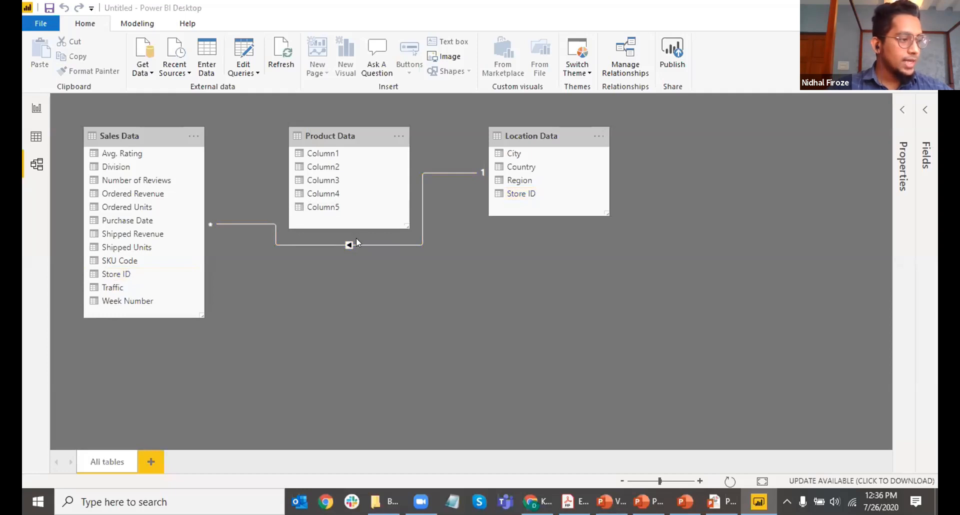
# Open the Product Data workbook from the Board Infinity folder, check its header row, close it and return to Power BI Desktop
pyautogui.click(383, 502)
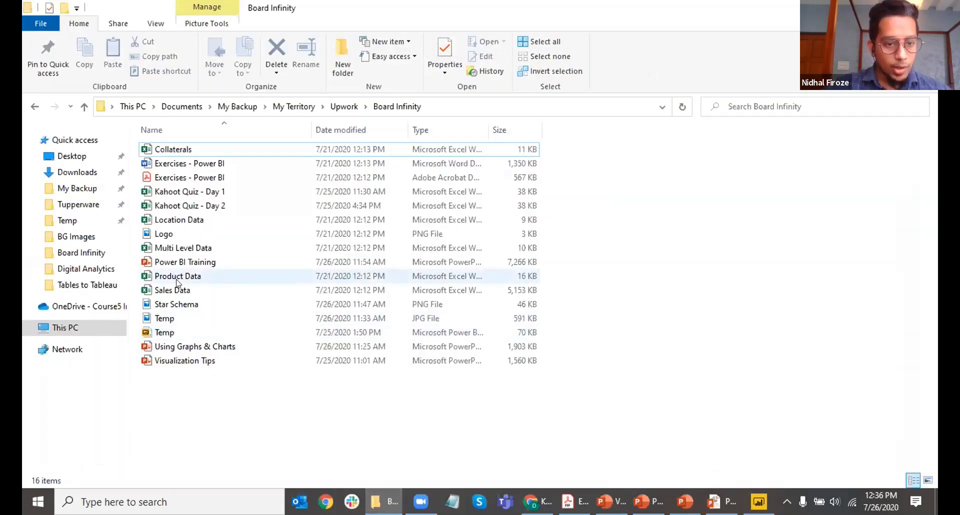
pyautogui.doubleClick(177, 277)
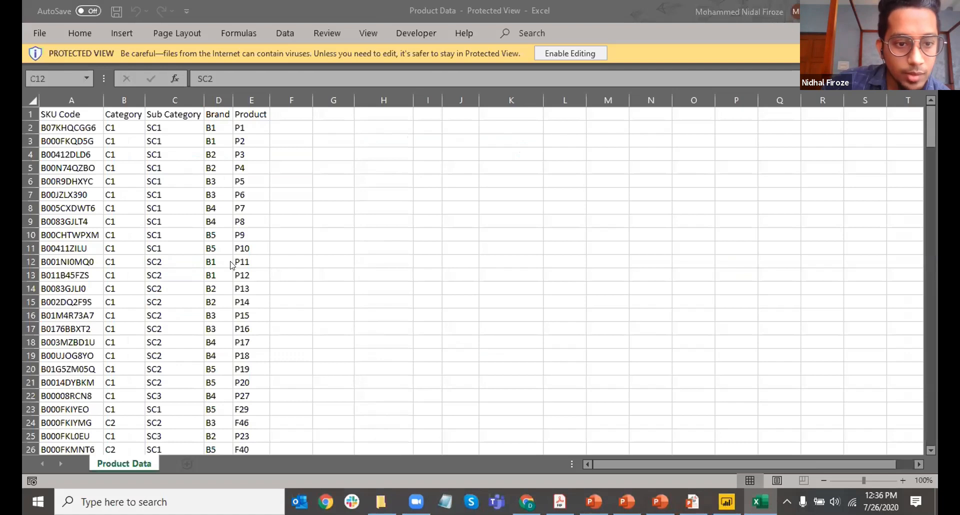
pyautogui.click(51, 114)
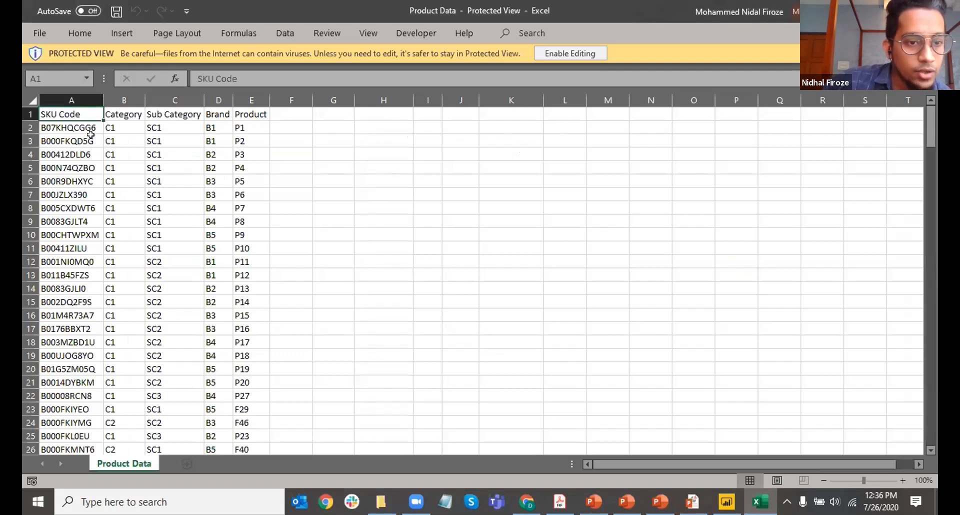
pyautogui.click(135, 111)
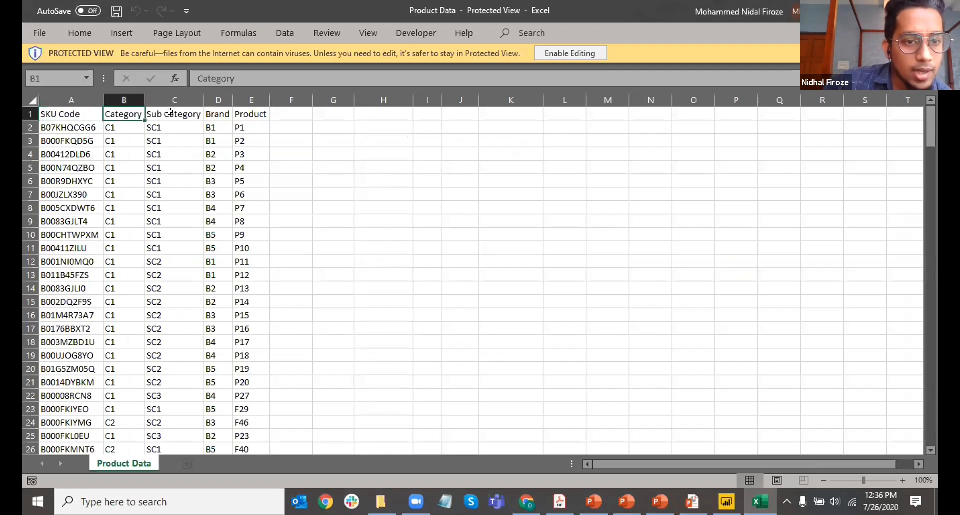
pyautogui.click(170, 112)
pyautogui.click(220, 113)
pyautogui.click(245, 114)
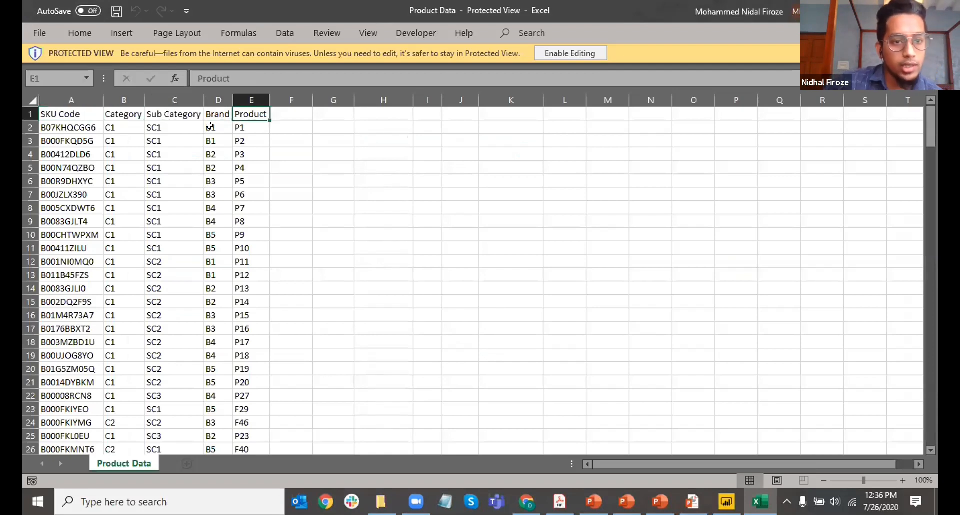
pyautogui.hotkey('alt', 'F4')
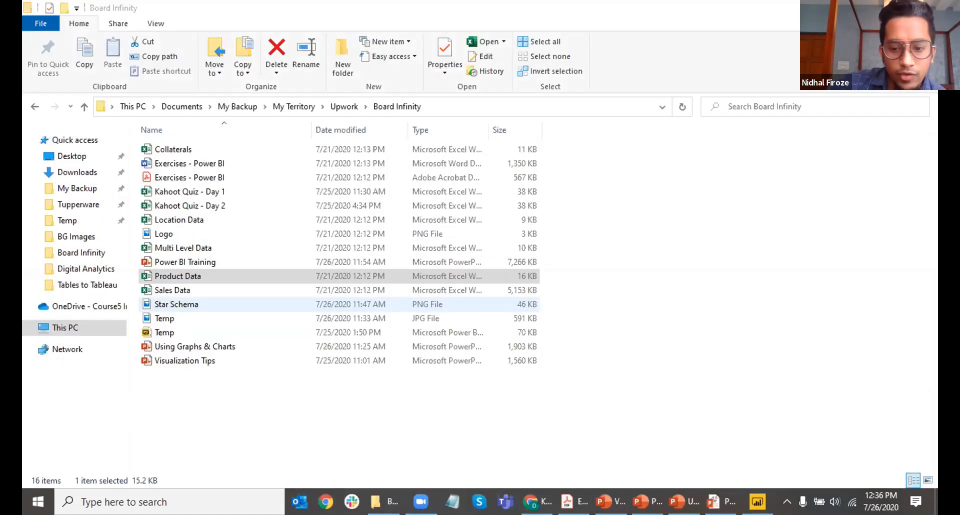
pyautogui.click(758, 502)
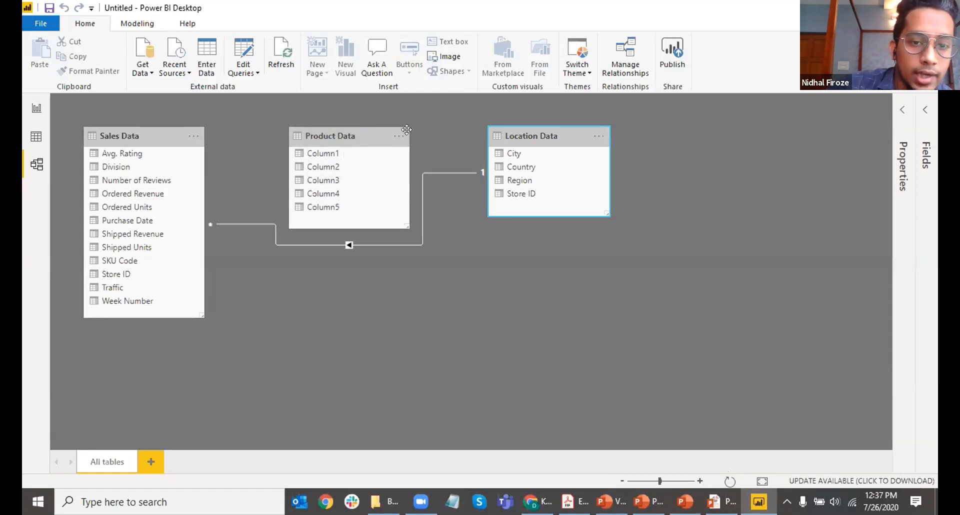
# Open the Product Data query in Power Query Editor and use its first row as headers
pyautogui.click(508, 47)
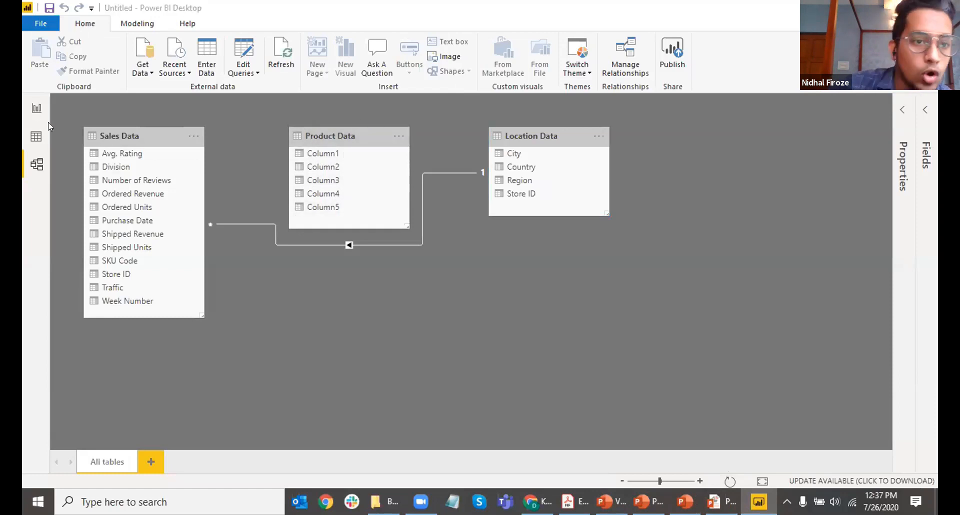
pyautogui.click(83, 26)
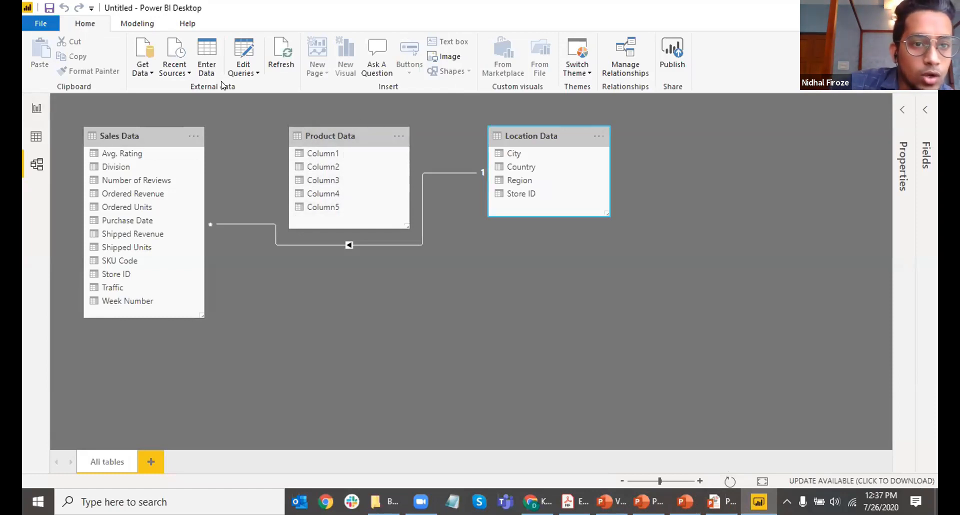
pyautogui.click(250, 50)
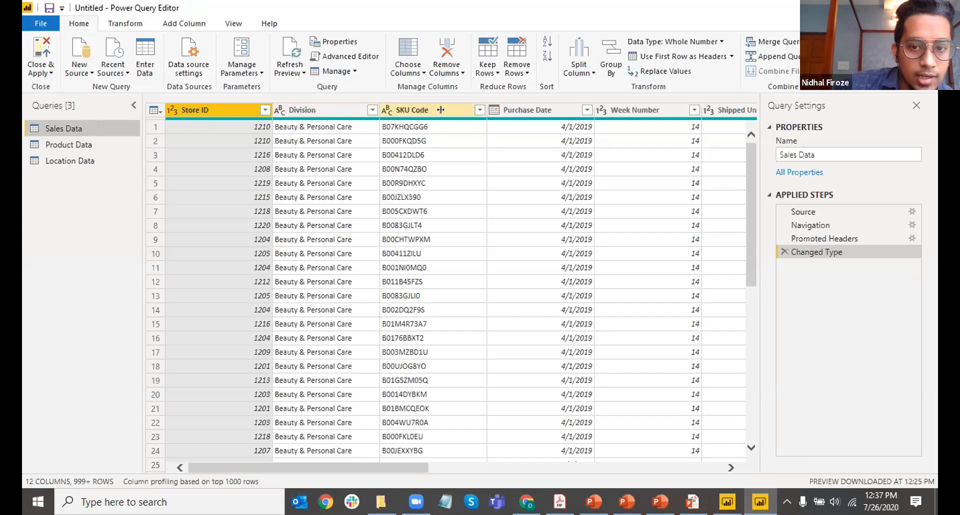
pyautogui.click(68, 144)
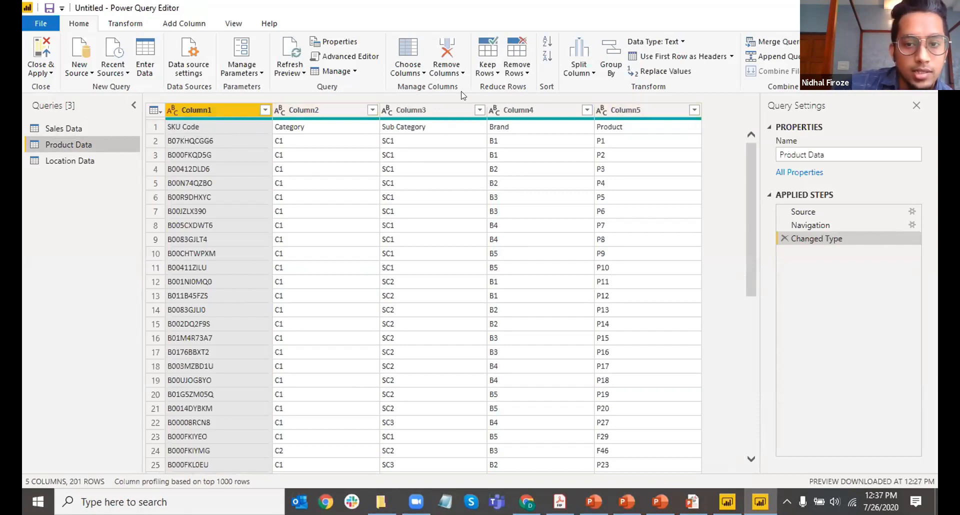
pyautogui.click(221, 132)
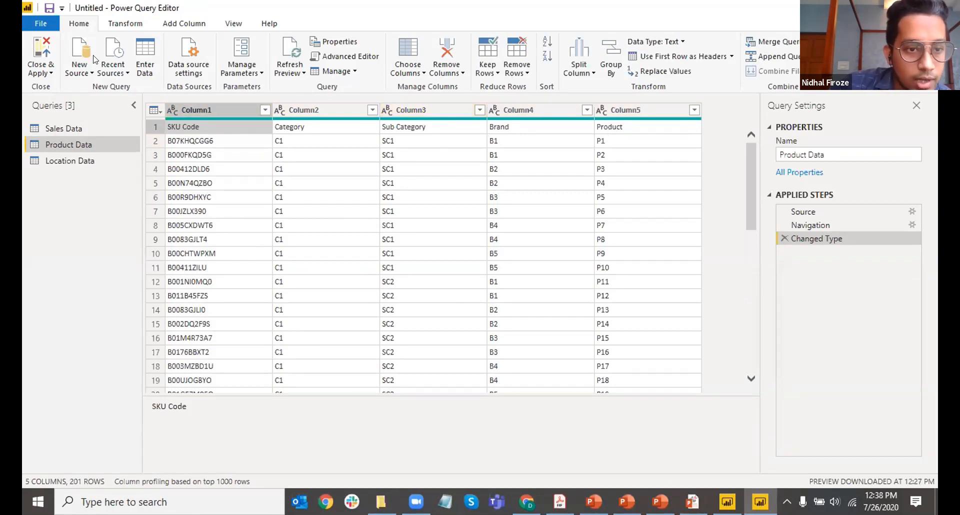
pyautogui.click(126, 24)
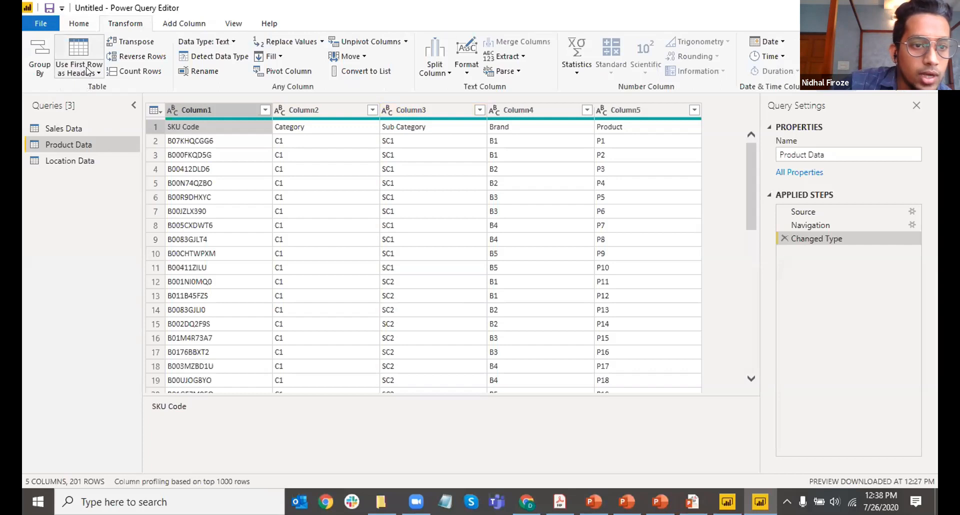
pyautogui.click(87, 72)
pyautogui.click(380, 220)
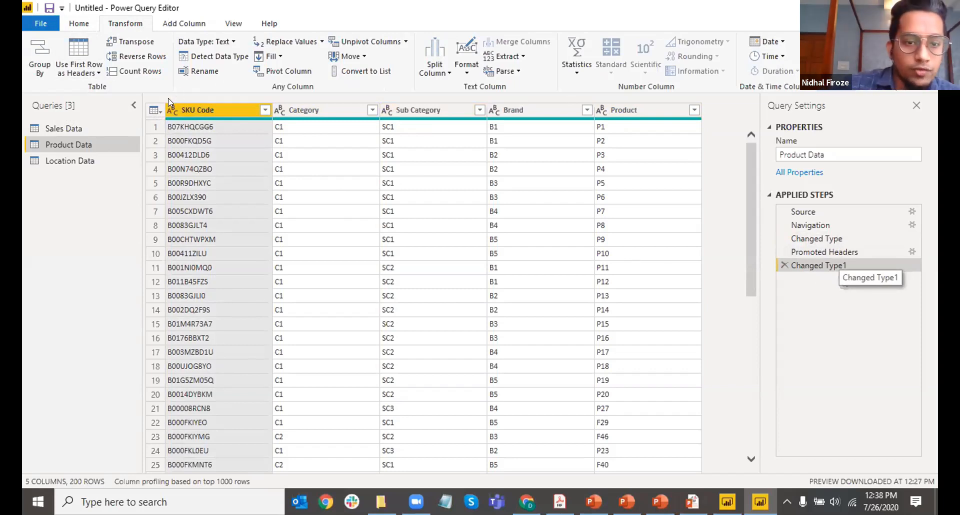
# Review the data type options for the Sub Category column without changing its type
pyautogui.keyDown('ctrl'); pyautogui.click(390, 111); pyautogui.keyUp('ctrl')
pyautogui.click(388, 109)
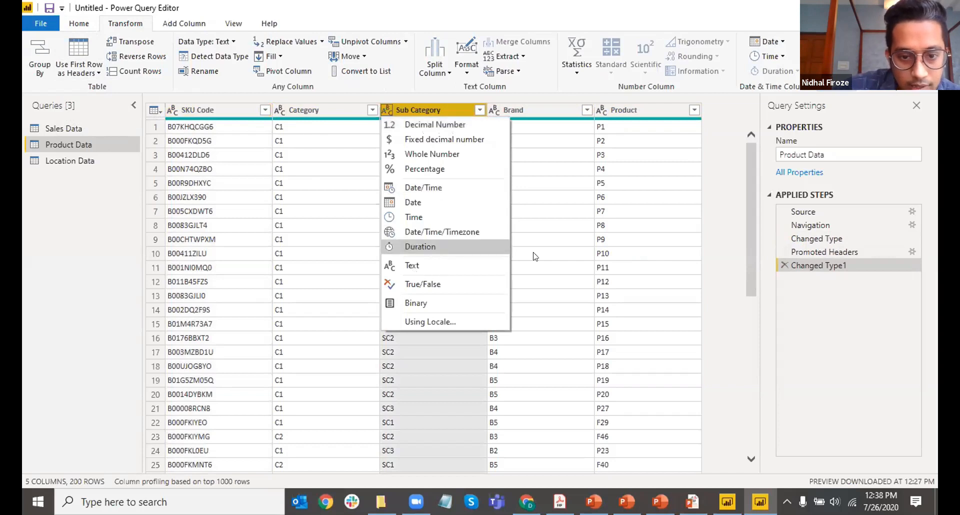
pyautogui.click(543, 112)
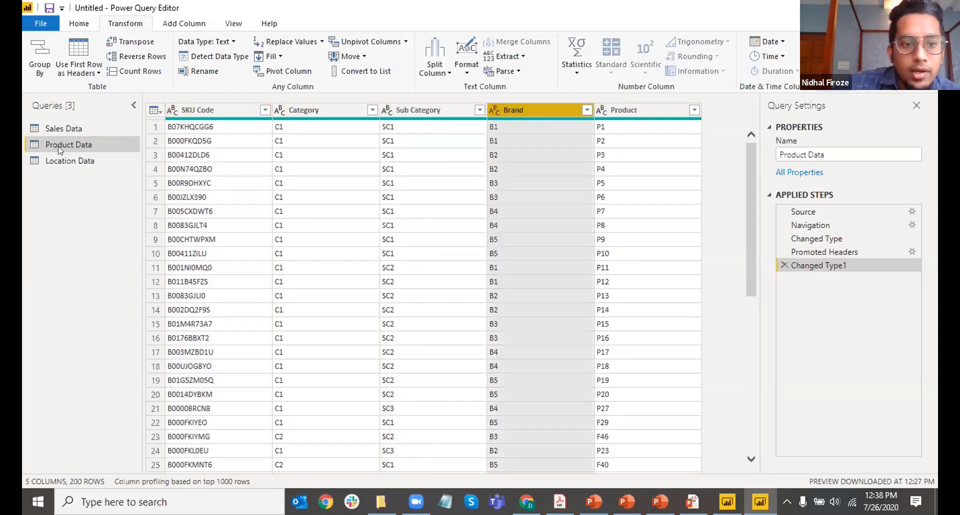
# Apply the pending query changes and close the Power Query Editor
pyautogui.click(74, 26)
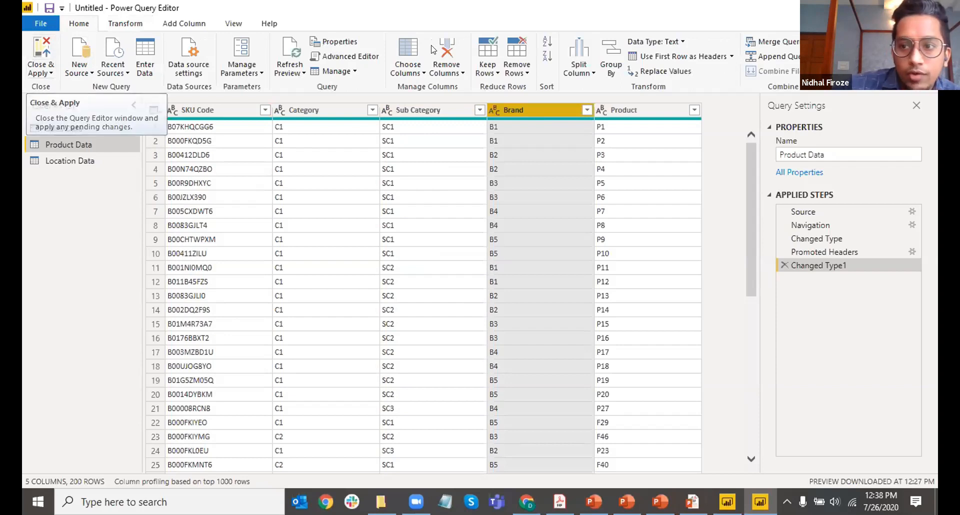
pyautogui.click(47, 73)
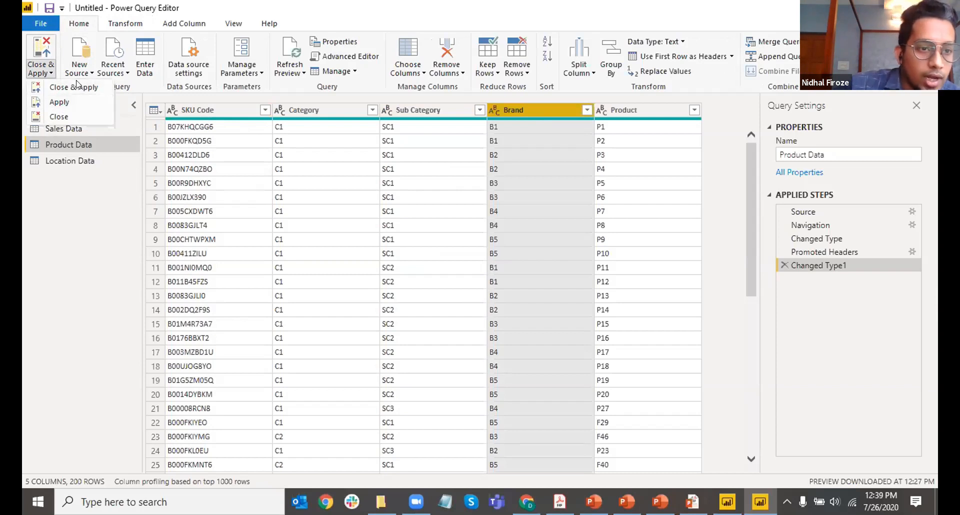
pyautogui.click(75, 88)
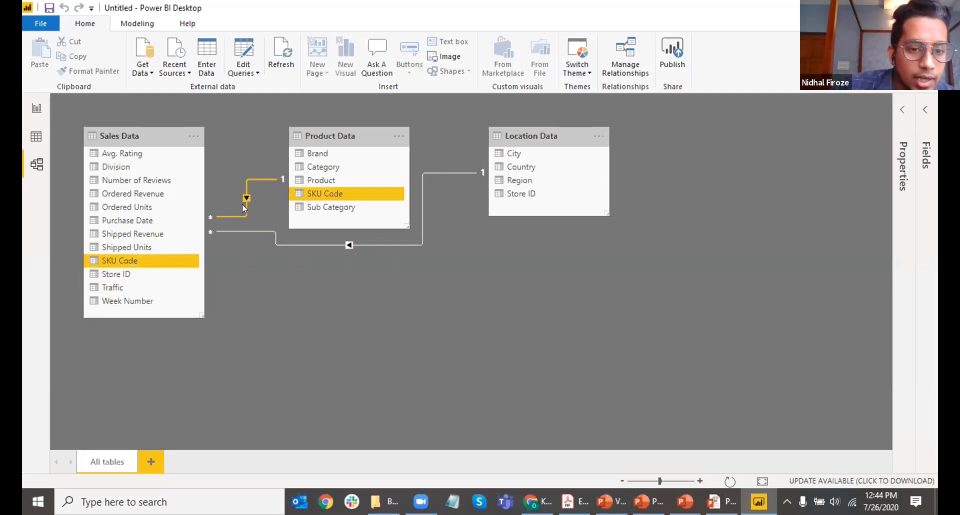
# Open the relationship between Sales Data and Product Data for editing and review its cardinality options
pyautogui.doubleClick(249, 178)
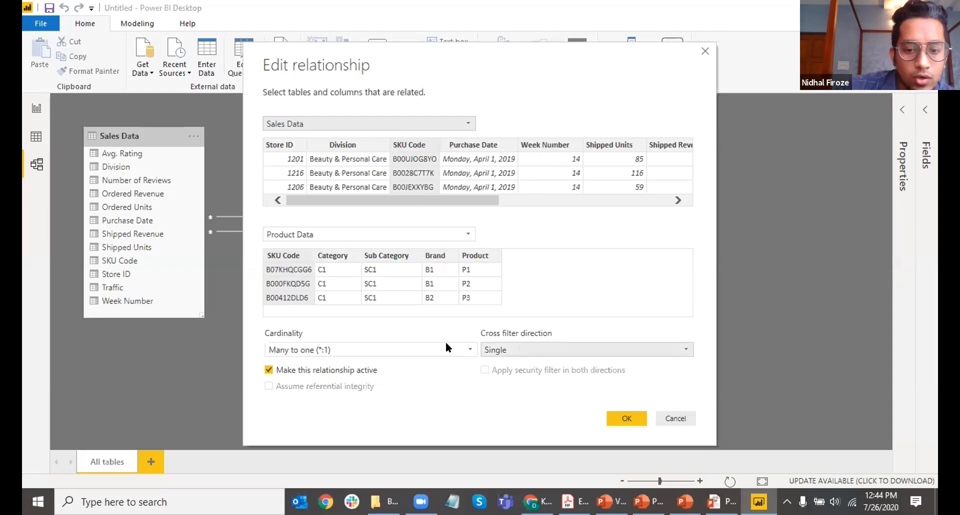
pyautogui.click(356, 352)
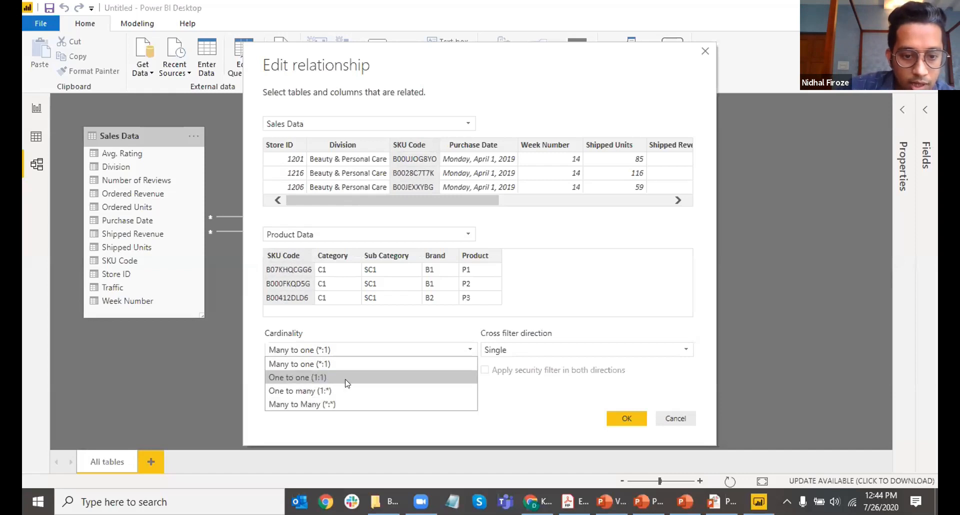
pyautogui.click(520, 395)
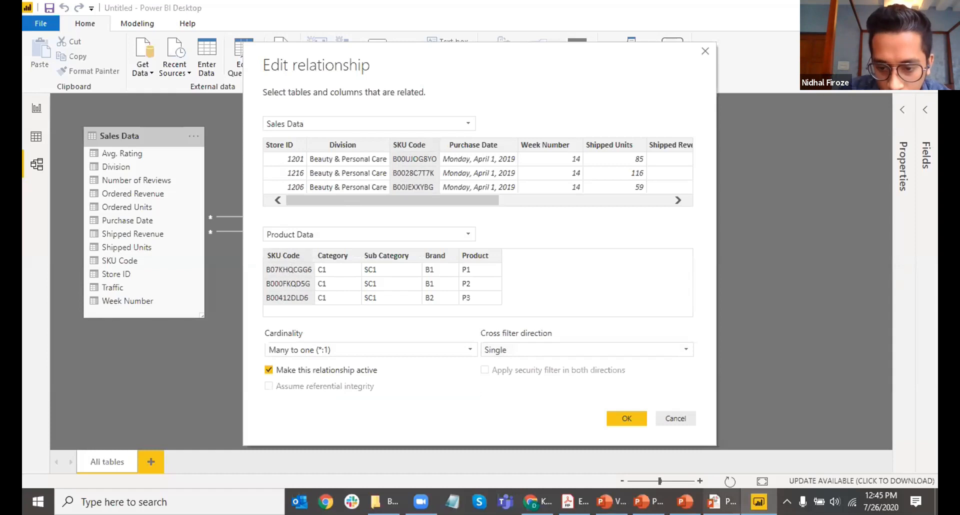
# Switch to the PowerPoint slide show and advance to the star schema example slide
pyautogui.click(721, 501)
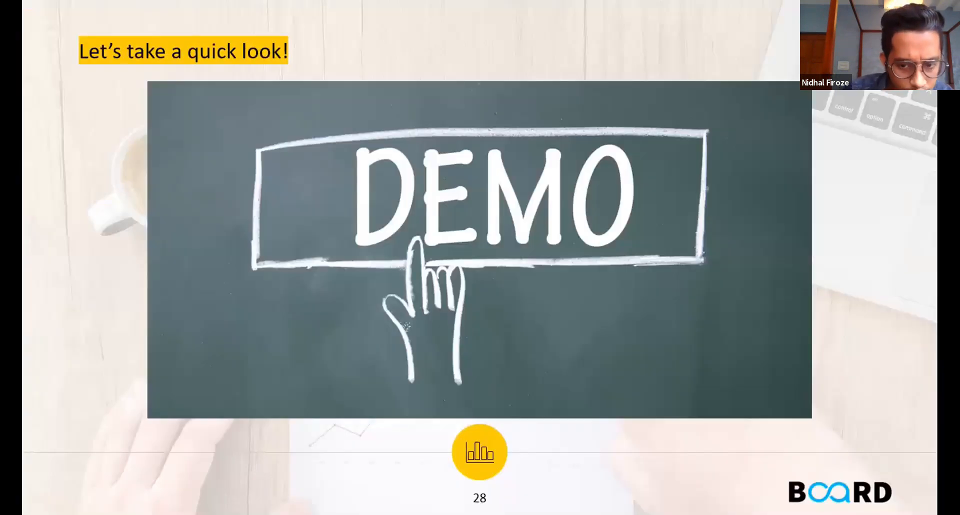
pyautogui.press('Right')
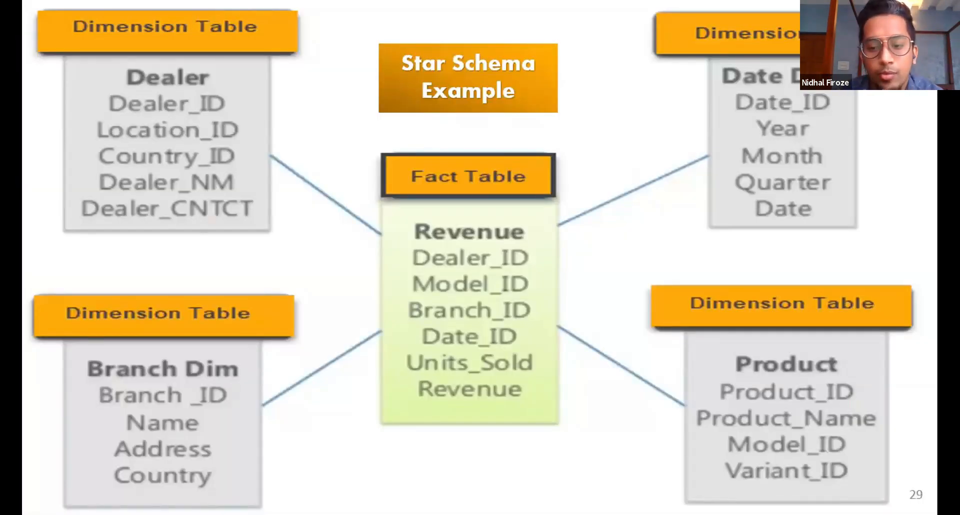
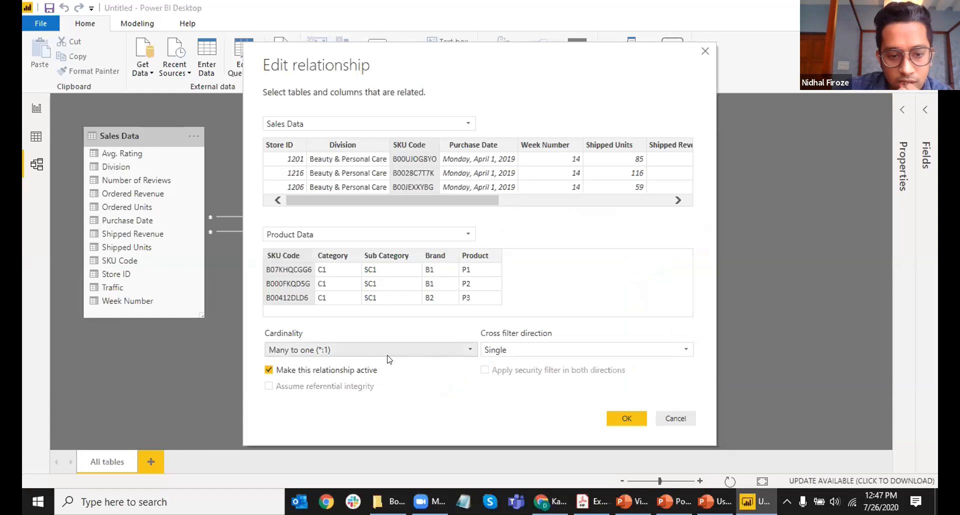
# Review the cross filter direction options of the Sales Data and Product Data relationship, keep Single, and close the relationship editor
pyautogui.click(529, 346)
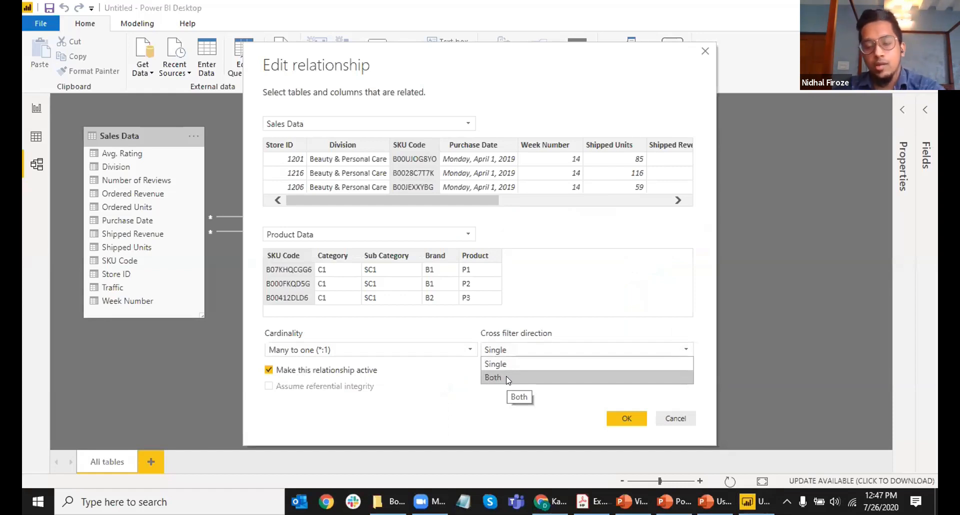
pyautogui.click(619, 285)
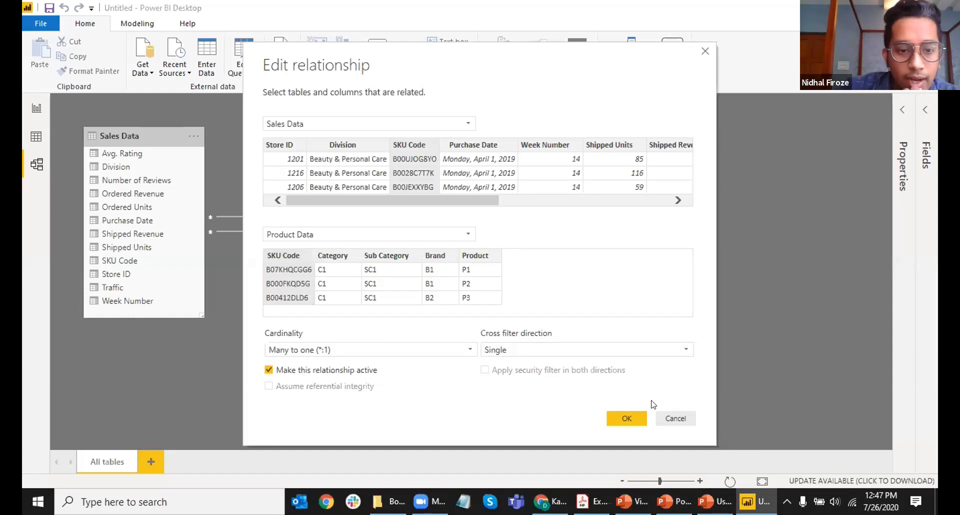
pyautogui.press('Return')
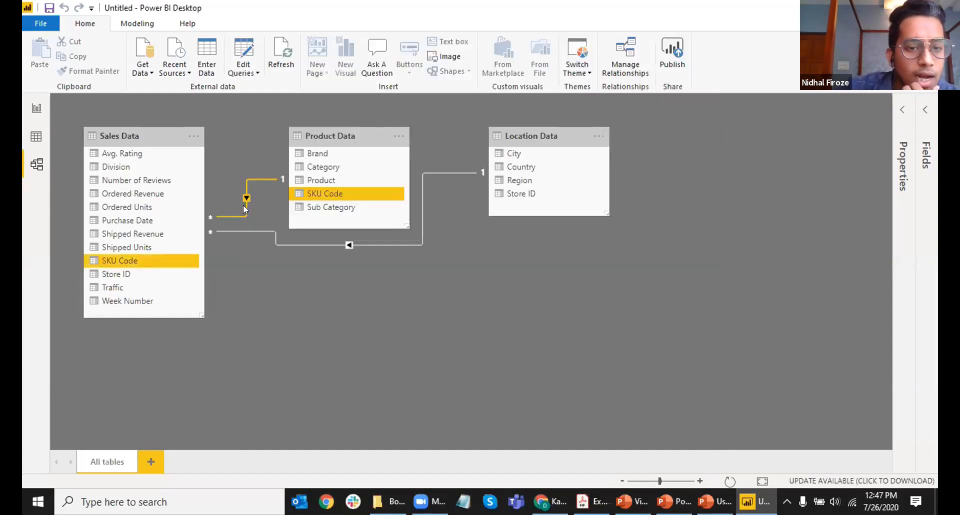
# Try making the Sales Data and Product Data relationship inactive in its relationship settings
pyautogui.doubleClick(243, 205)
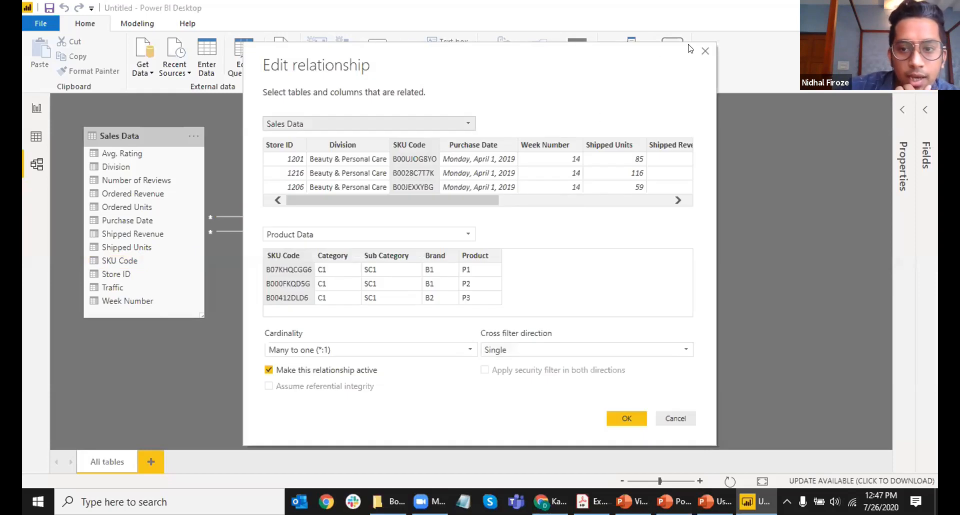
pyautogui.click(705, 50)
pyautogui.click(242, 208)
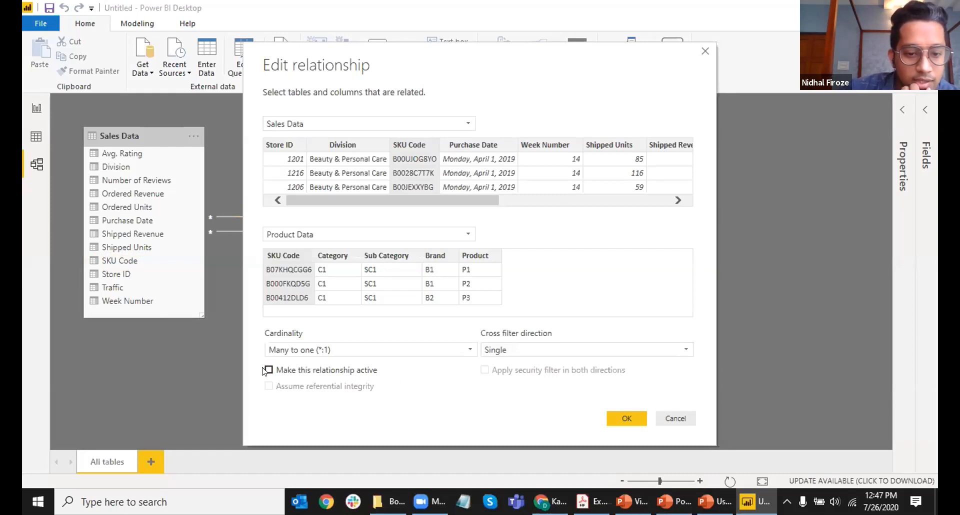
pyautogui.press('Return')
# Delete the SKU Code relationship between the Sales Data and Product Data tables
pyautogui.rightClick(247, 209)
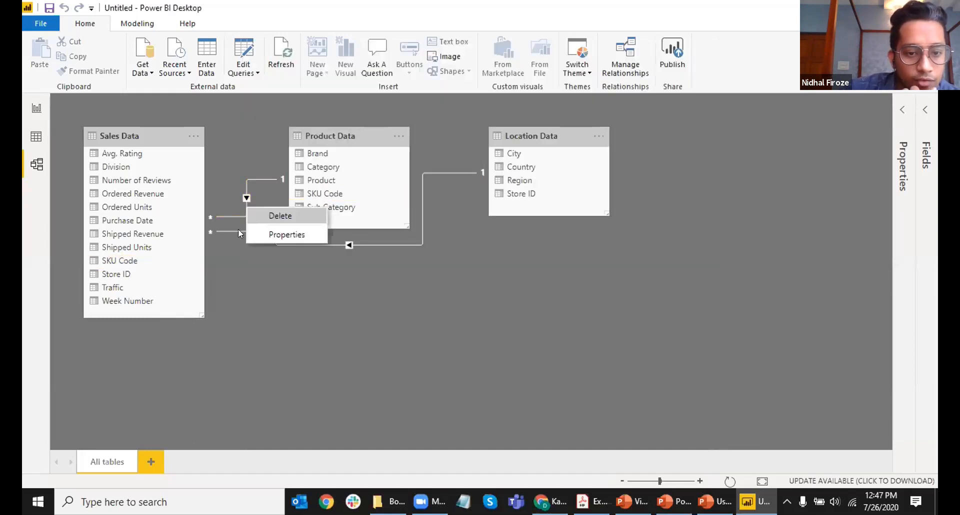
pyautogui.click(265, 230)
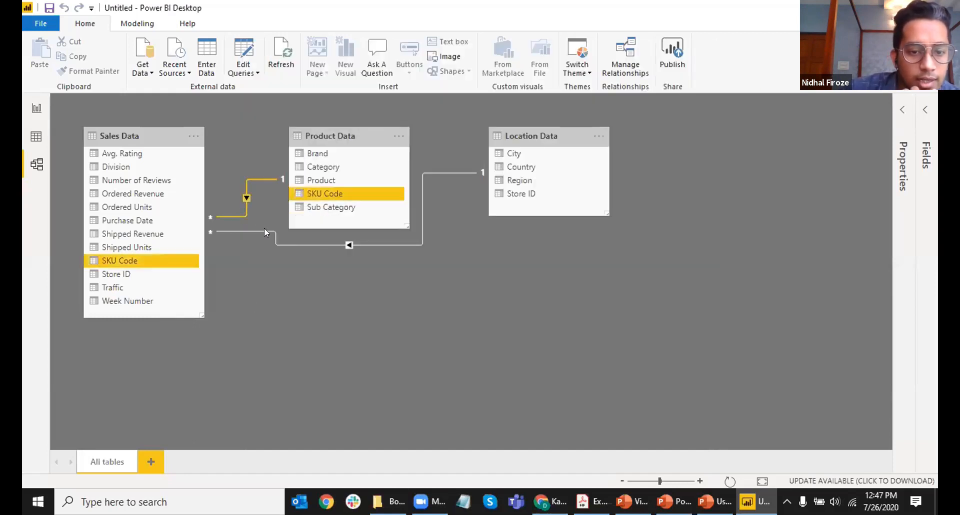
pyautogui.rightClick(246, 216)
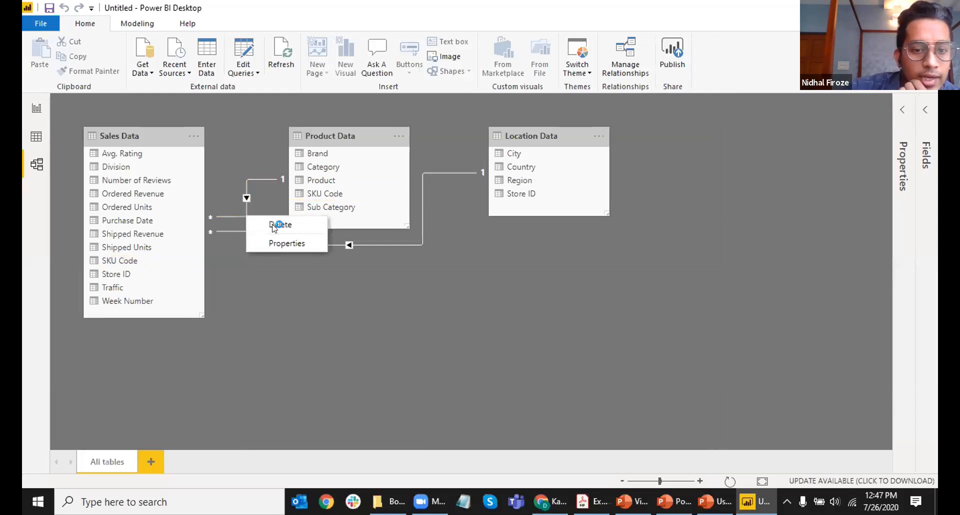
pyautogui.click(280, 225)
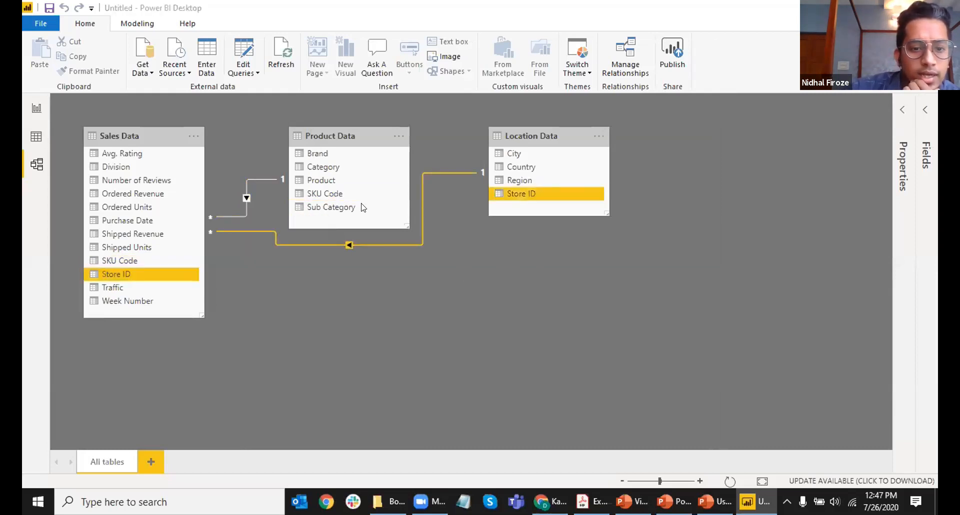
pyautogui.press('Return')
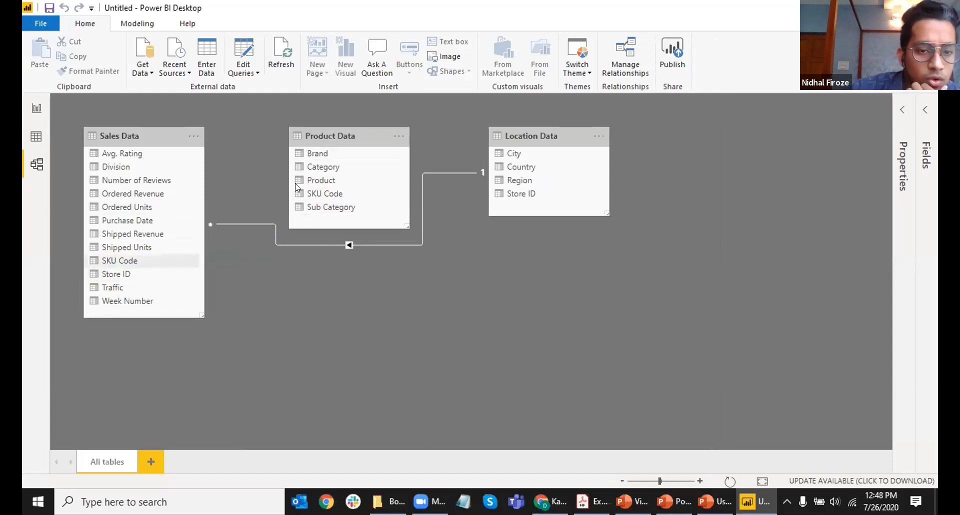
# Create a relationship between Sales Data and Product Data by linking their SKU Code fields
pyautogui.click(116, 263)
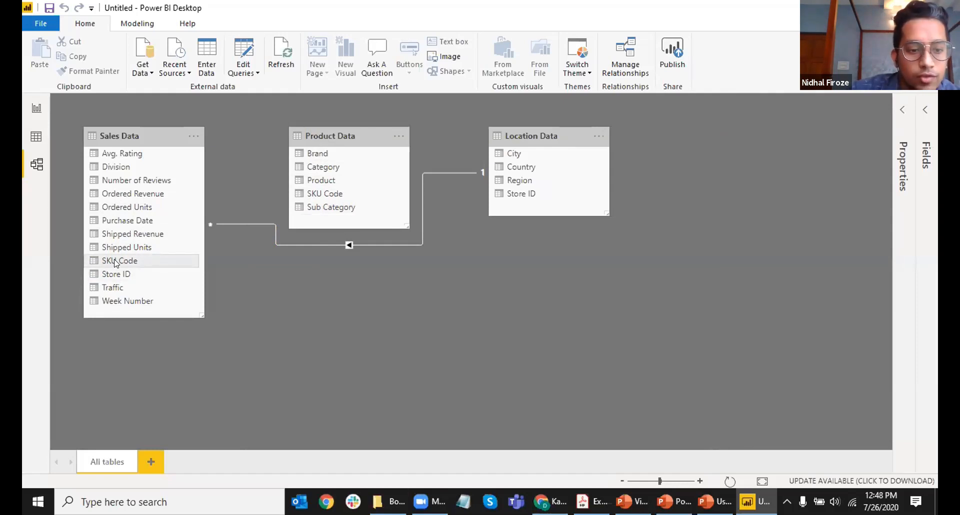
pyautogui.moveTo(118, 259); pyautogui.dragTo(320, 195)
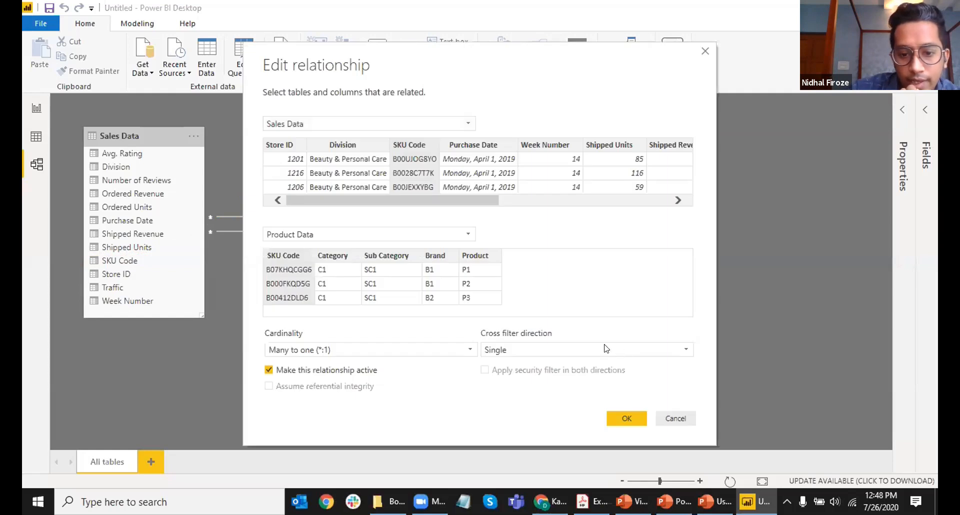
# Set the cross filter direction of the Sales Data and Product Data relationship to Both and review its settings
pyautogui.click(605, 350)
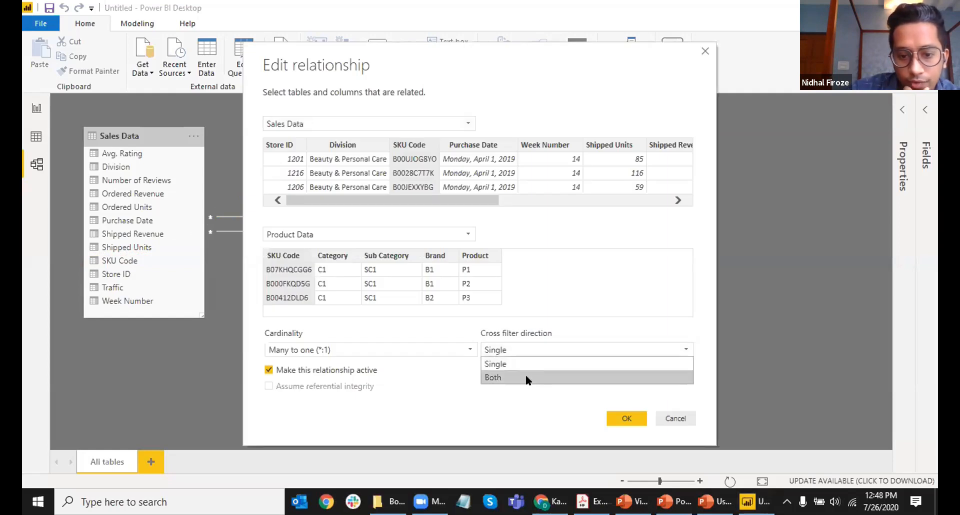
pyautogui.click(526, 378)
pyautogui.click(627, 418)
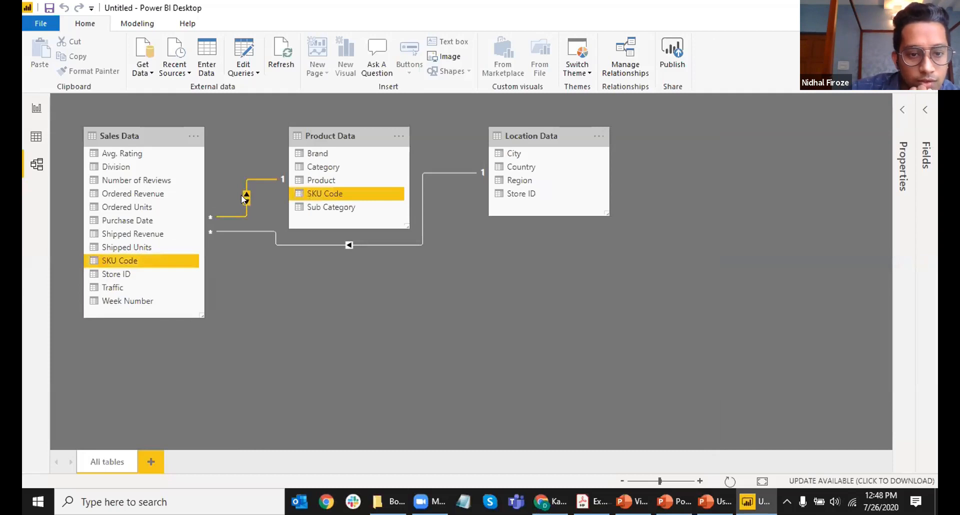
pyautogui.doubleClick(245, 198)
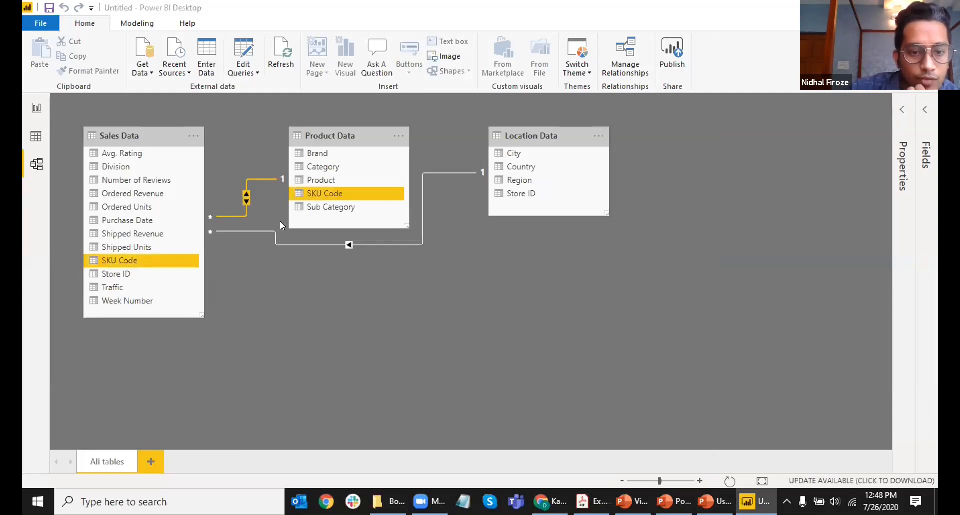
pyautogui.click(700, 44)
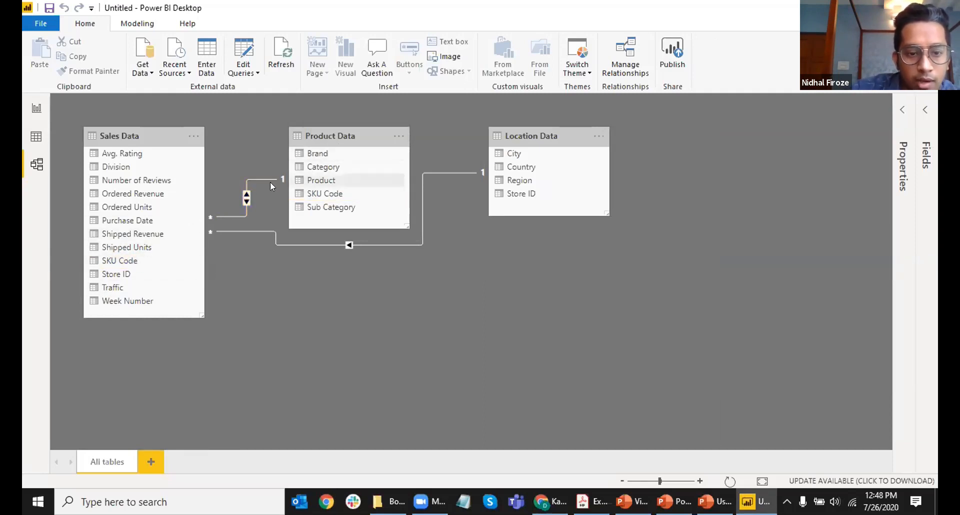
# Return the cross filter direction of the Sales Data and Product Data relationship to Single
pyautogui.click(247, 199)
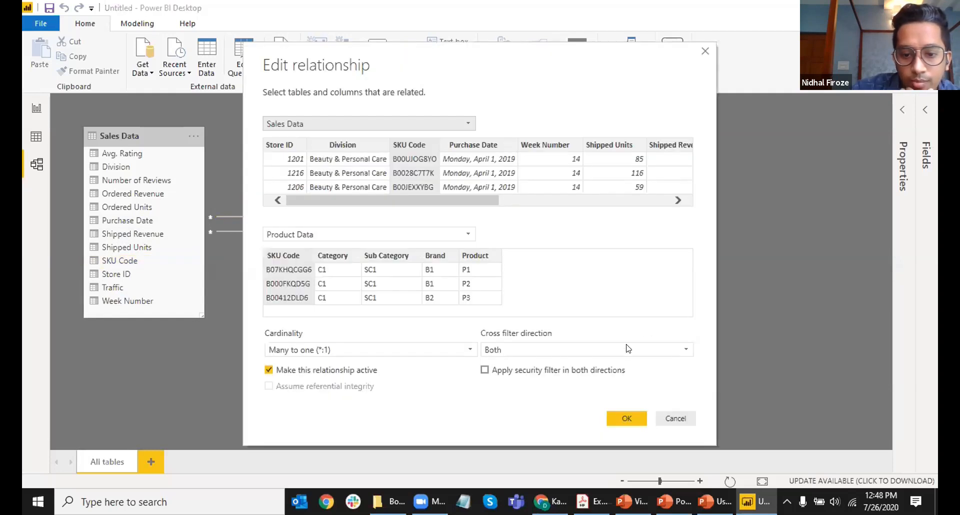
pyautogui.click(593, 352)
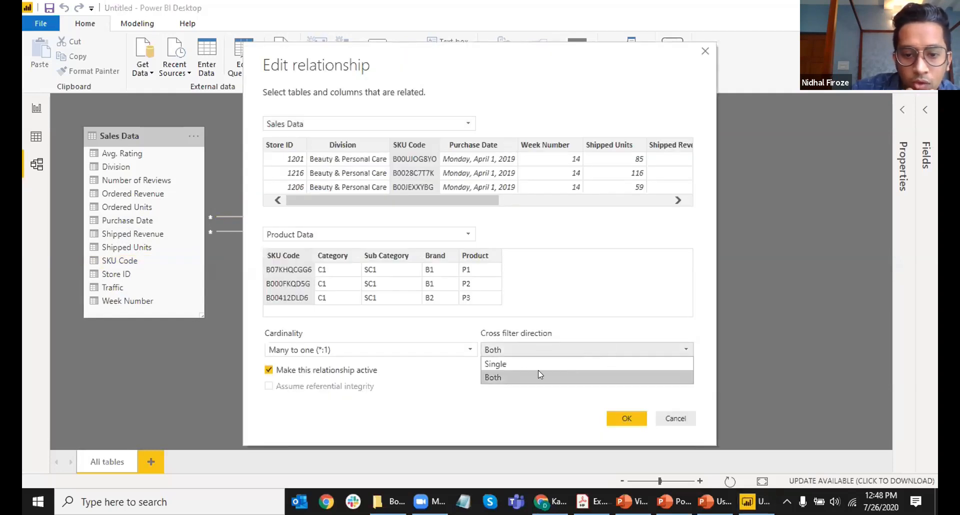
pyautogui.click(500, 363)
pyautogui.click(620, 418)
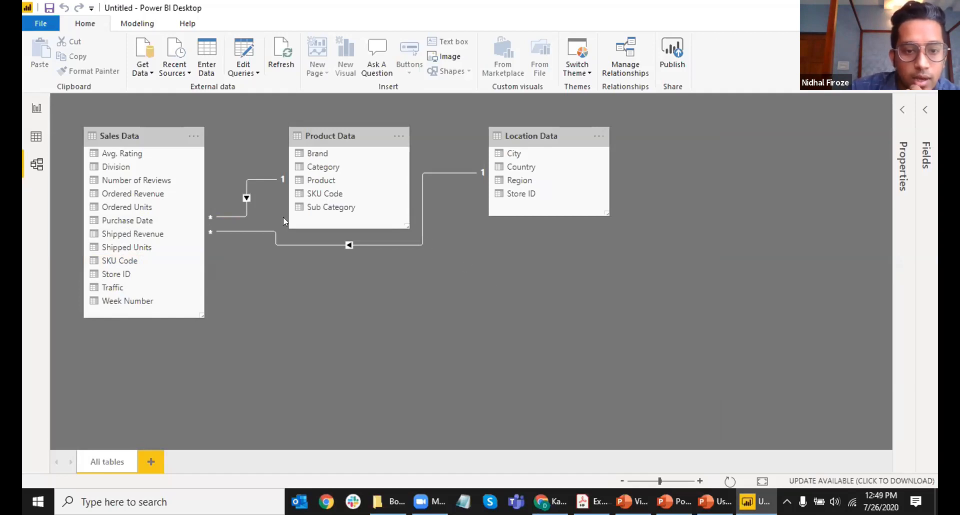
# Rearrange the model diagram with Sales Data in the centre, Product Data to its left and Location Data to its right
pyautogui.moveTo(320, 153); pyautogui.dragTo(141, 192)
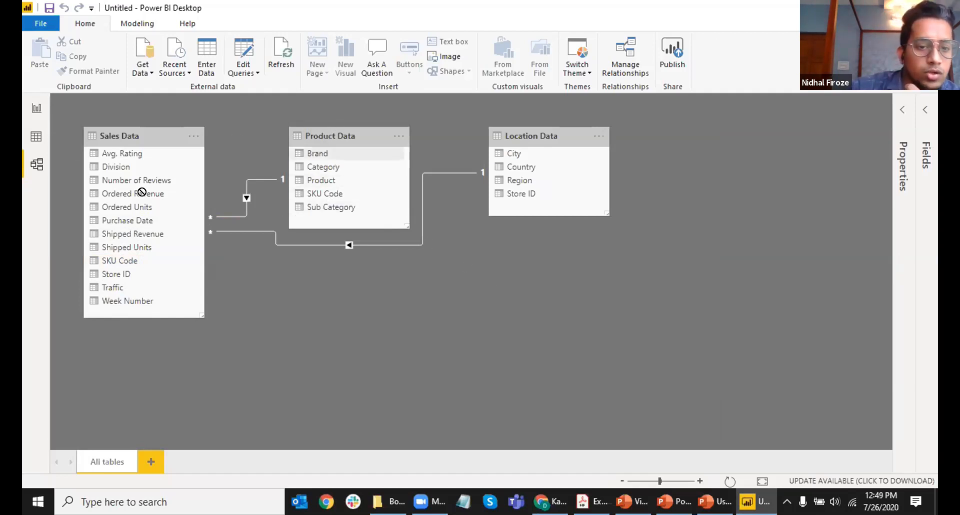
pyautogui.moveTo(330, 136); pyautogui.dragTo(186, 186)
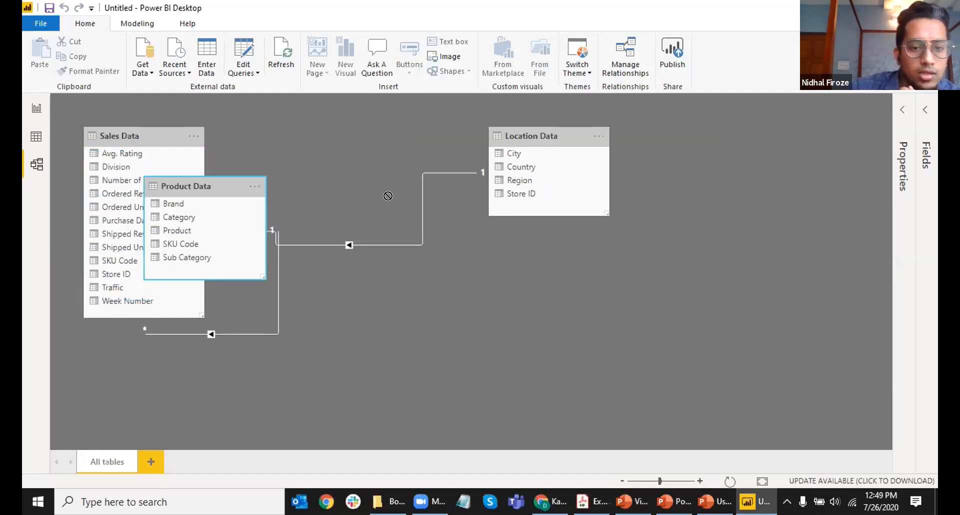
pyautogui.moveTo(143, 133); pyautogui.dragTo(388, 196)
pyautogui.moveTo(294, 133); pyautogui.dragTo(144, 256)
pyautogui.moveTo(568, 140); pyautogui.dragTo(597, 258)
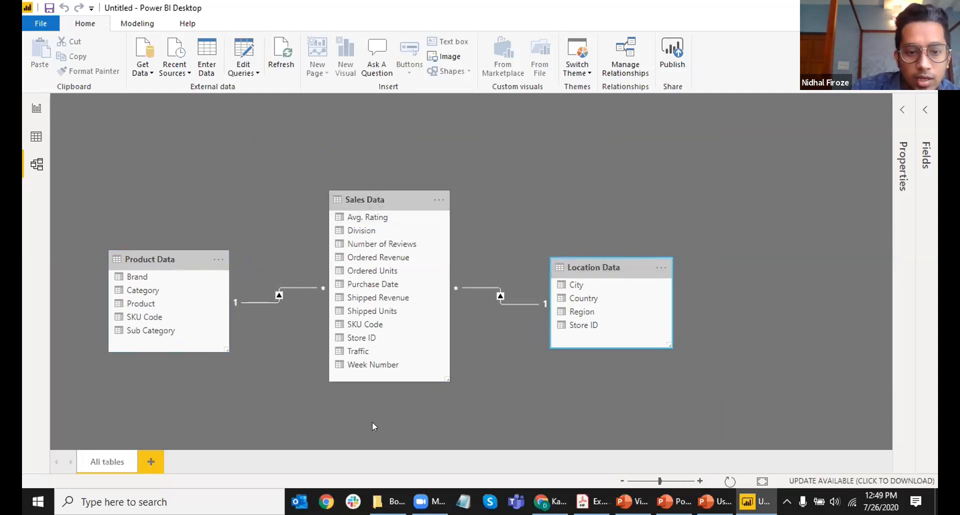
pyautogui.moveTo(585, 266); pyautogui.dragTo(623, 259)
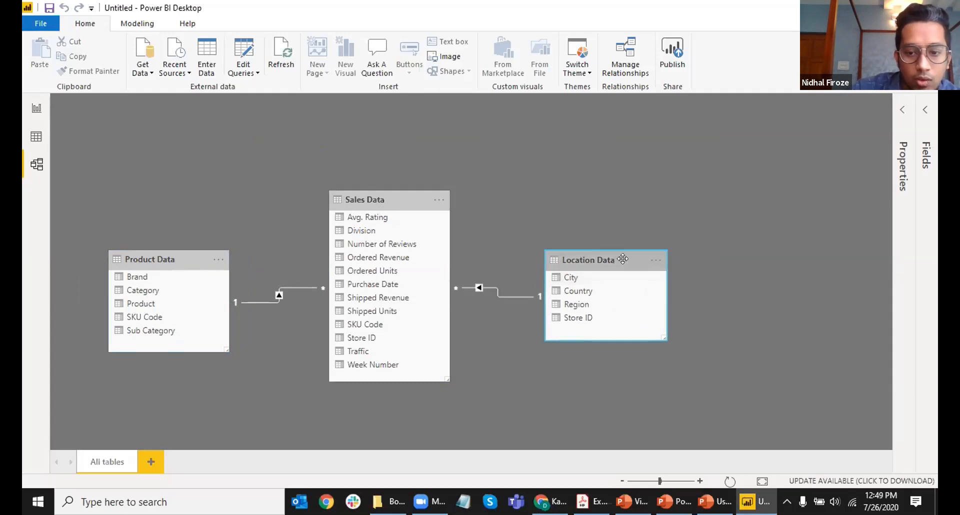
# Hide the Location Data table in report view and check the report's field list
pyautogui.click(656, 260)
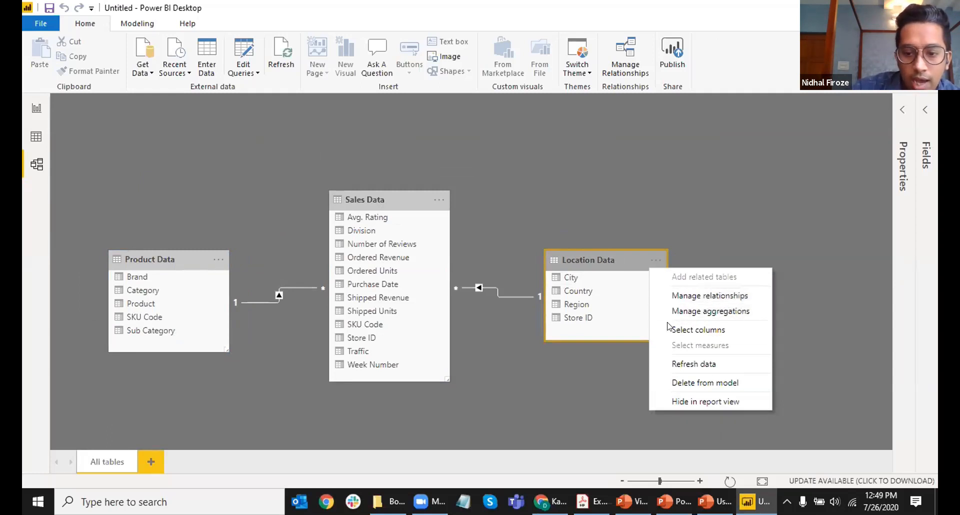
pyautogui.click(695, 402)
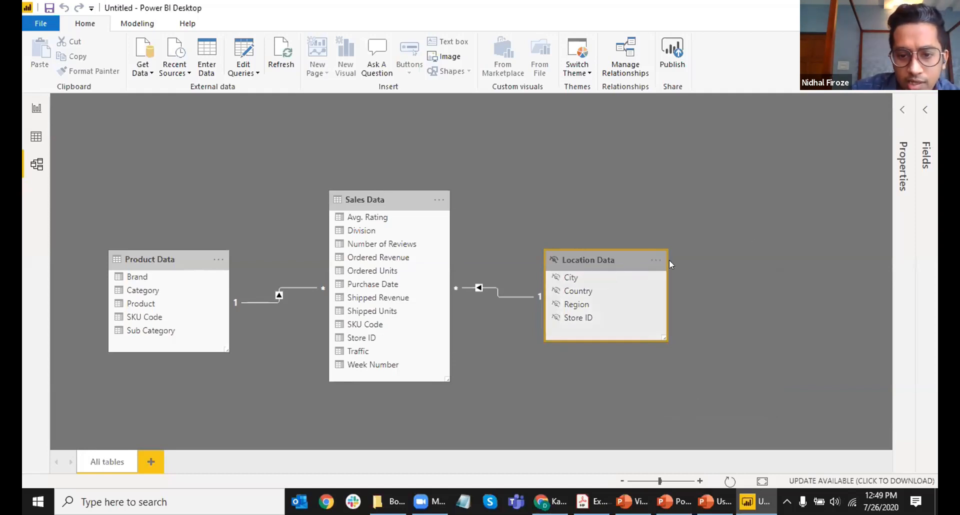
pyautogui.click(706, 327)
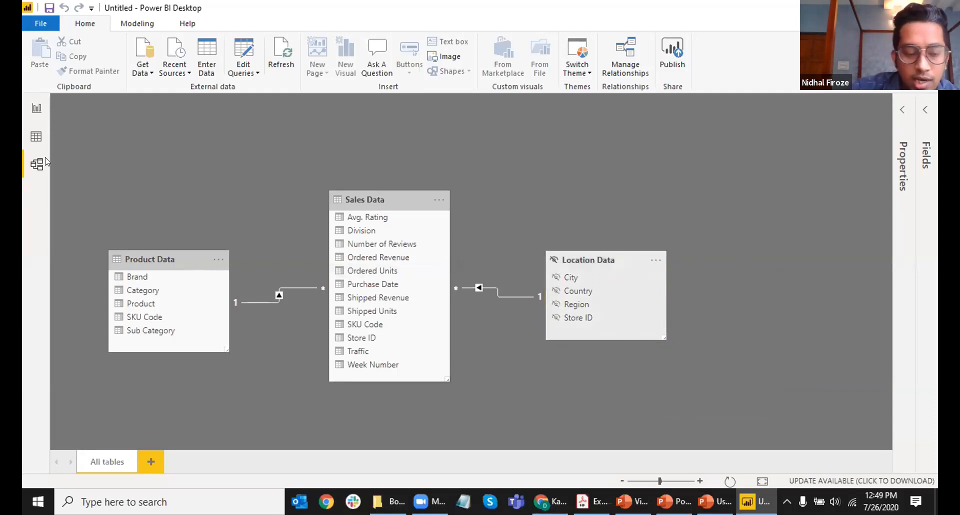
pyautogui.click(30, 110)
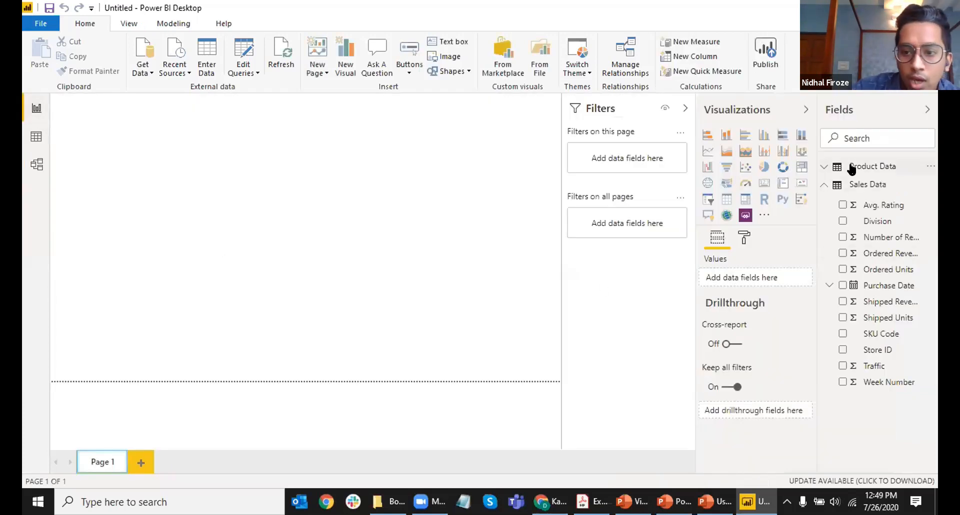
pyautogui.click(856, 184)
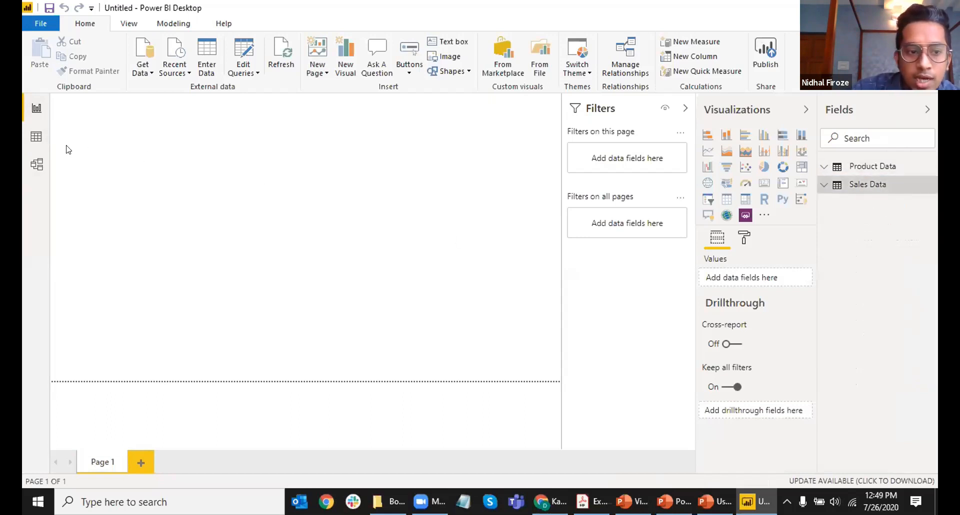
# Unhide the Location Data table for report view and check the report's field list again
pyautogui.click(36, 164)
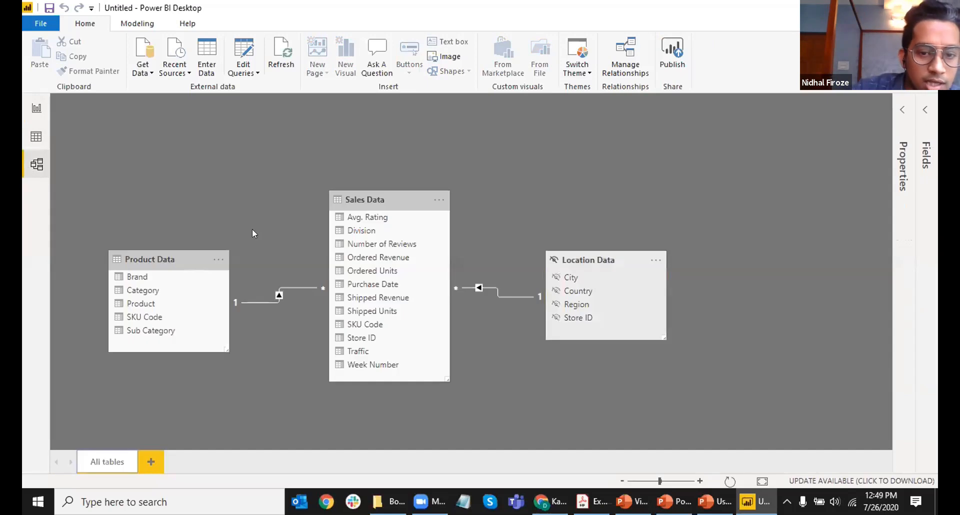
pyautogui.click(655, 260)
pyautogui.click(693, 401)
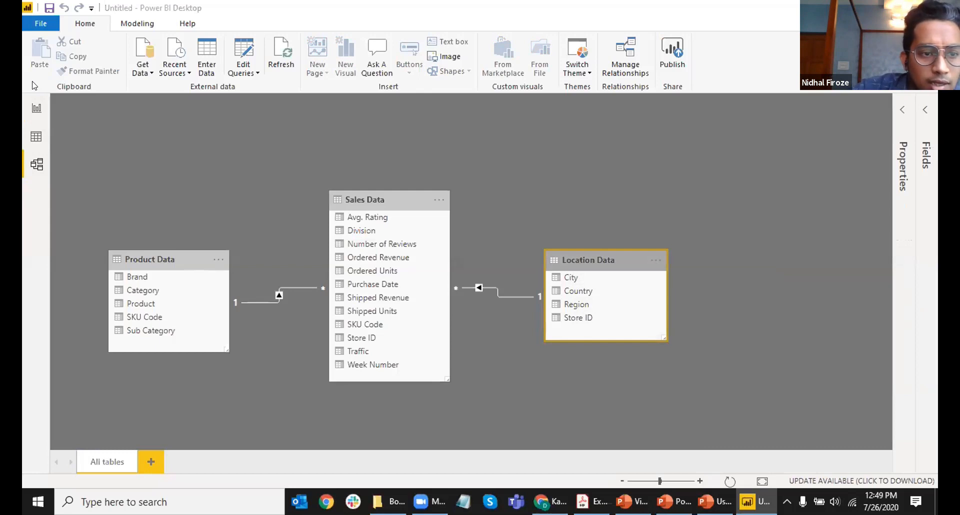
pyautogui.click(37, 108)
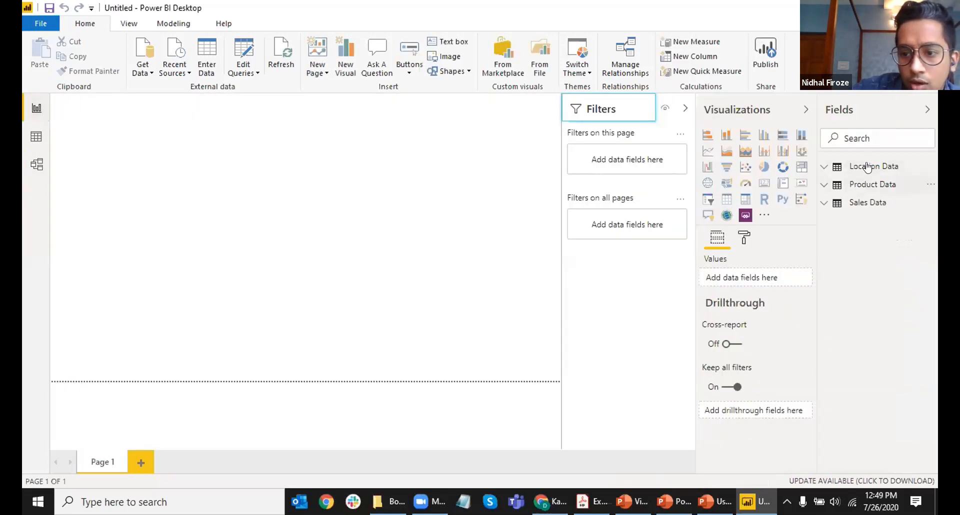
# Review the model's relationships from the Location Data table, inspect the SKU Code relationship, and close the relationship manager
pyautogui.click(36, 165)
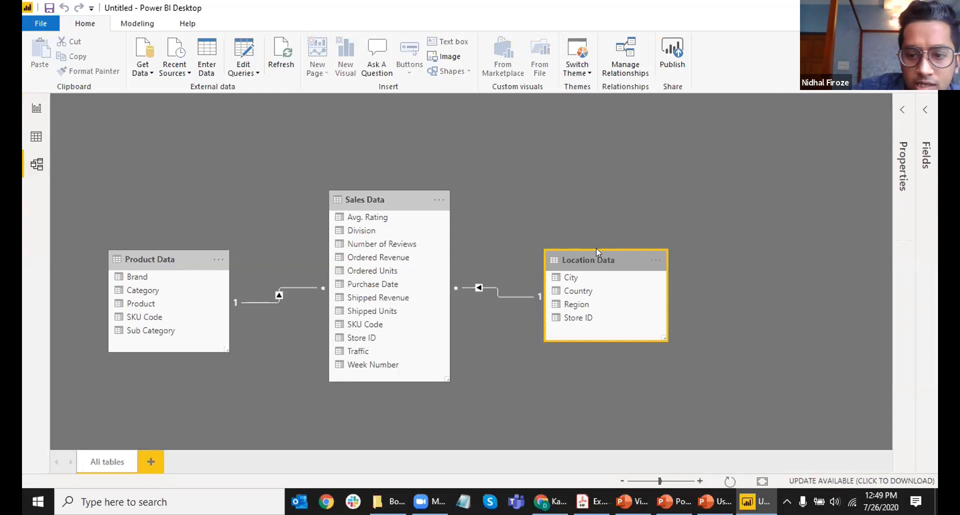
pyautogui.click(655, 261)
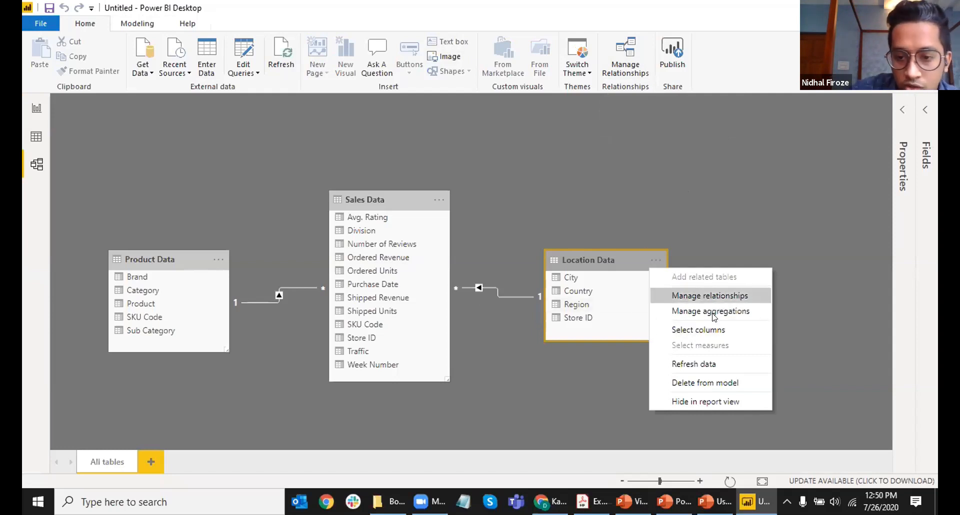
pyautogui.click(690, 292)
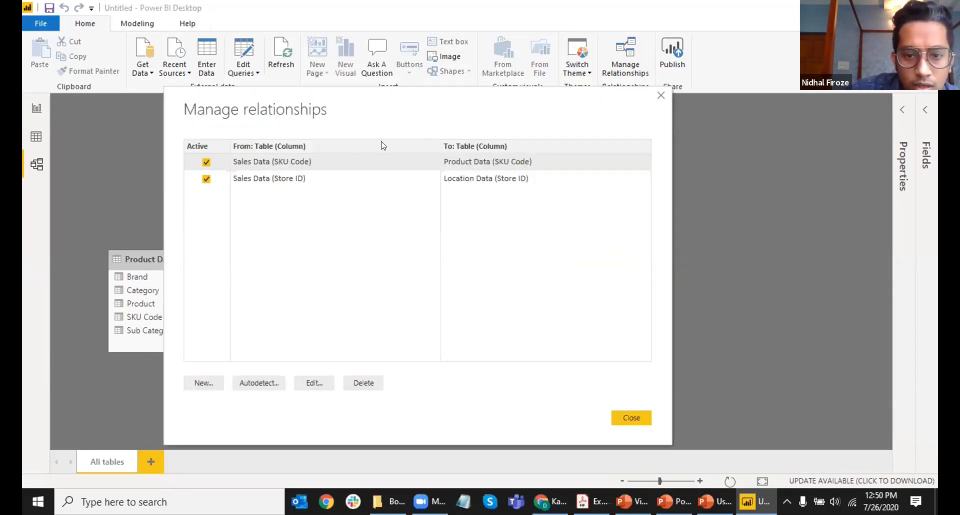
pyautogui.doubleClick(376, 153)
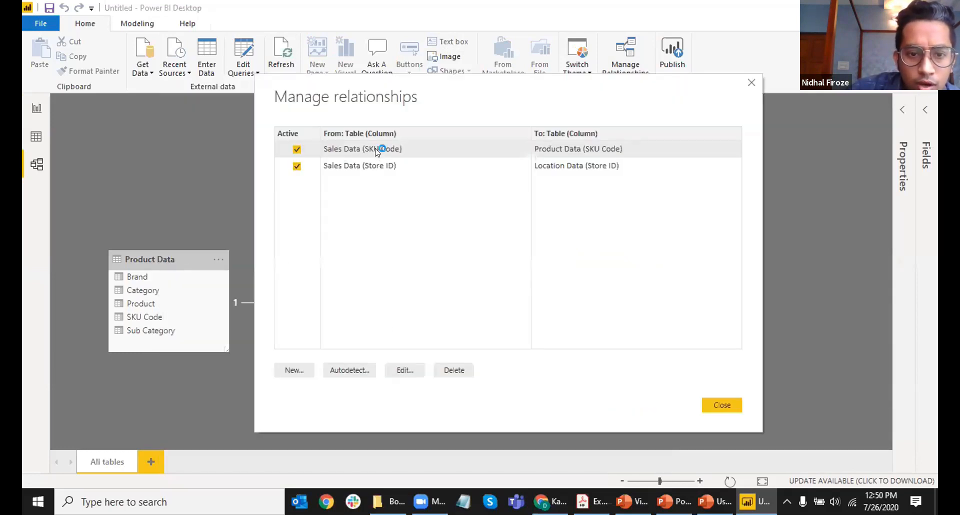
pyautogui.click(703, 52)
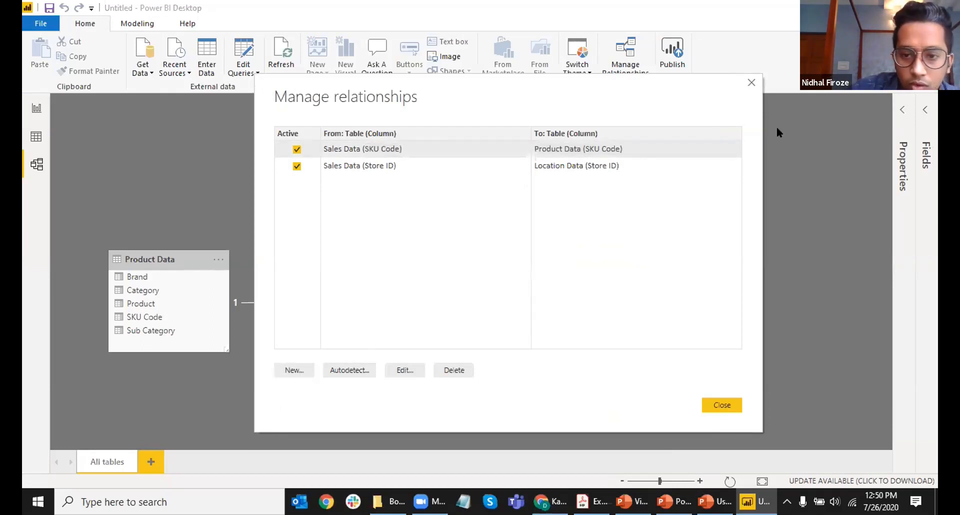
pyautogui.click(751, 82)
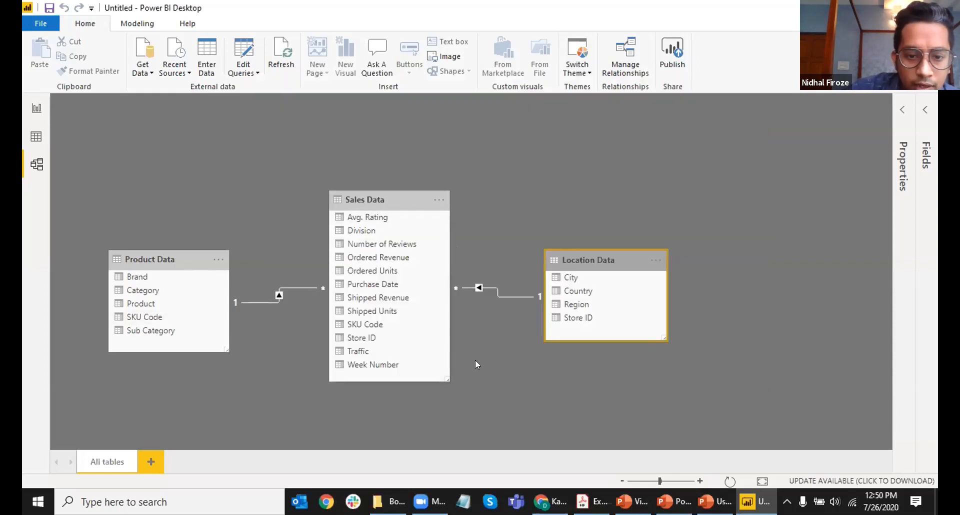
# Delete the relationships linking Sales Data to Product Data and to Location Data
pyautogui.rightClick(272, 301)
pyautogui.click(298, 310)
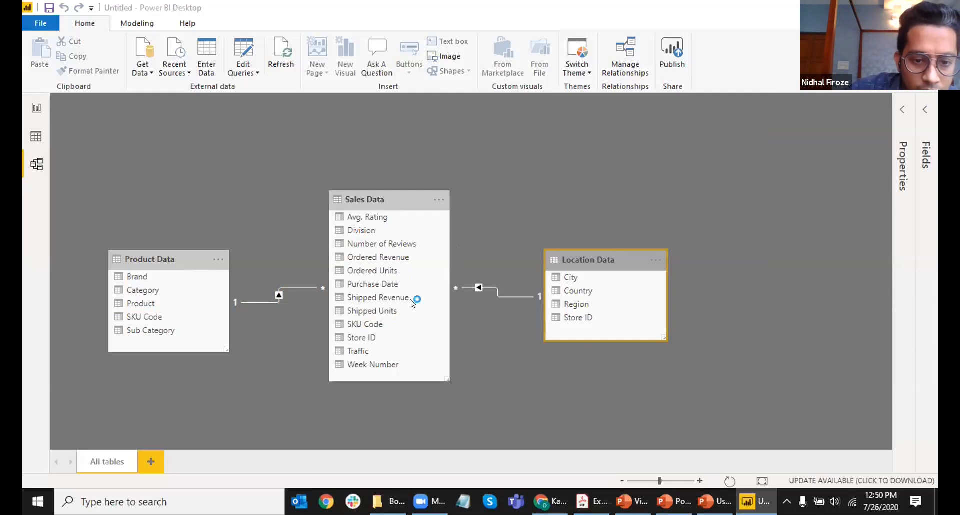
pyautogui.click(539, 273)
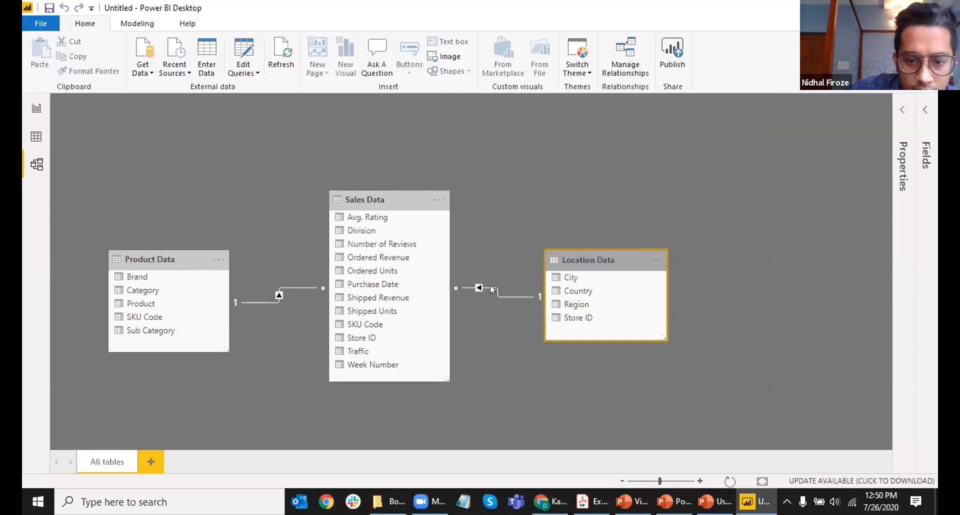
pyautogui.rightClick(489, 284)
pyautogui.click(516, 295)
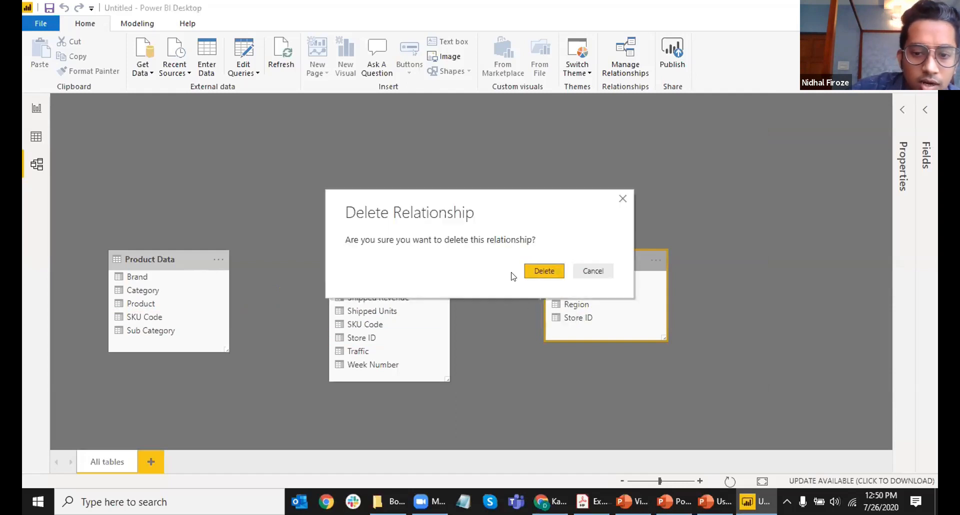
pyautogui.click(537, 270)
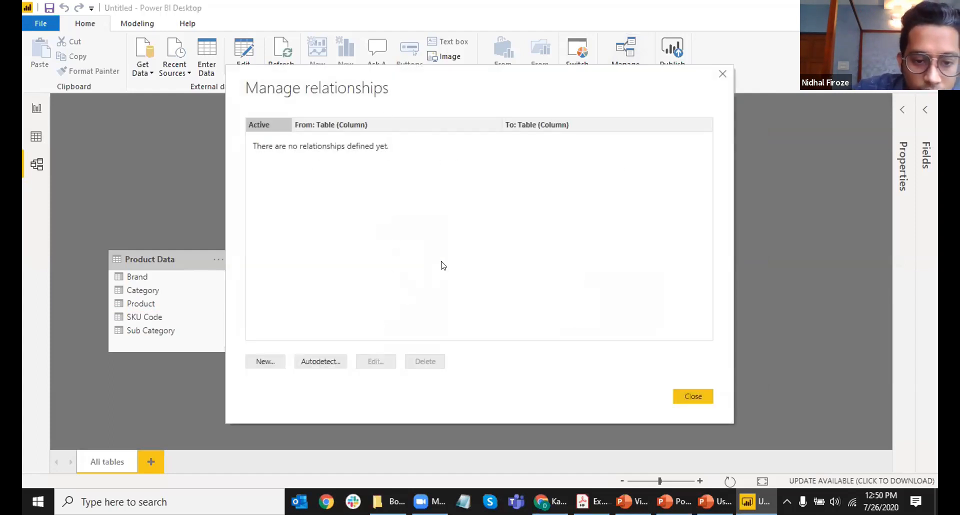
# Autodetect the relationships between the tables, then close the relationship manager
pyautogui.click(325, 358)
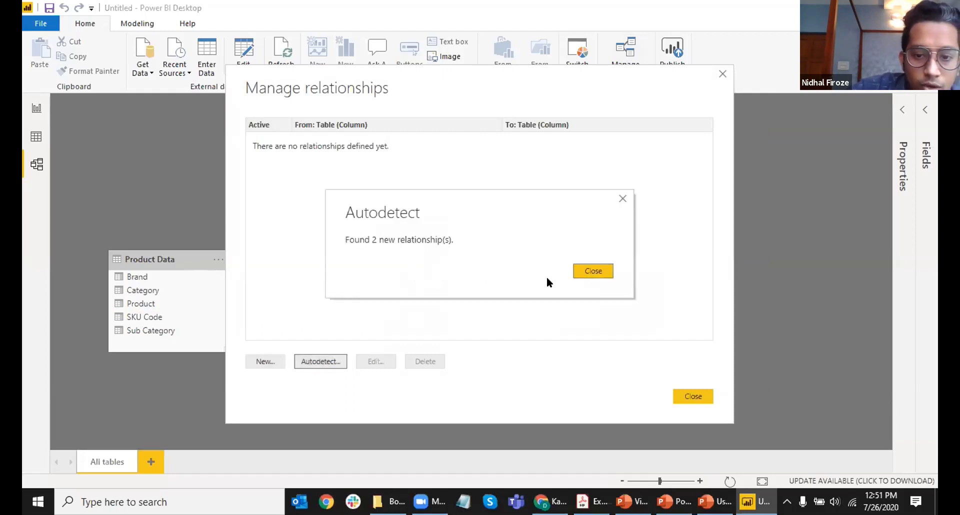
pyautogui.click(593, 271)
pyautogui.click(343, 141)
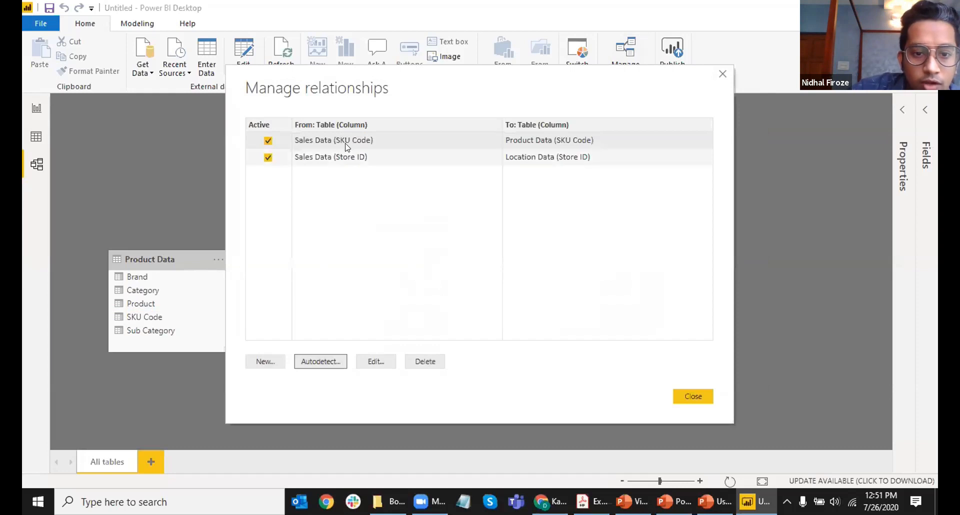
pyautogui.click(722, 74)
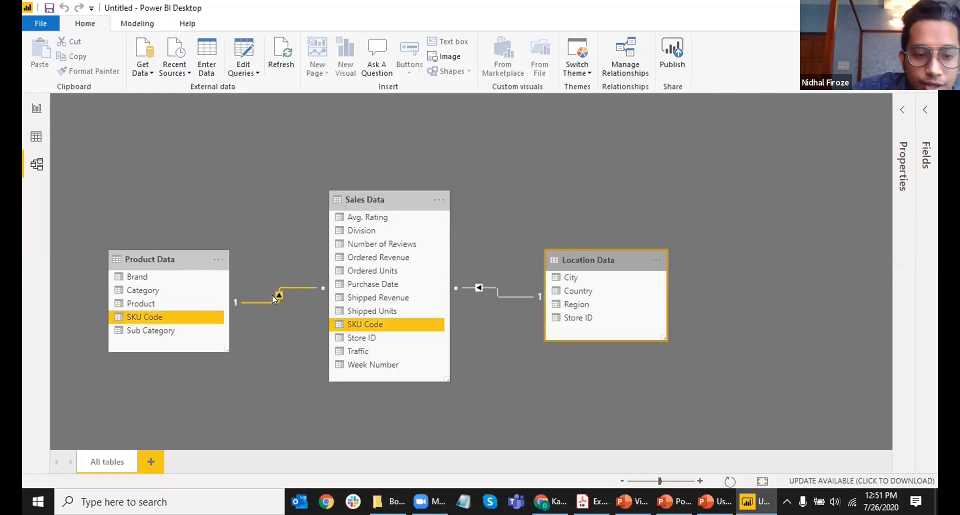
# Reopen the relationship manager to examine the model's relationships
pyautogui.click(614, 71)
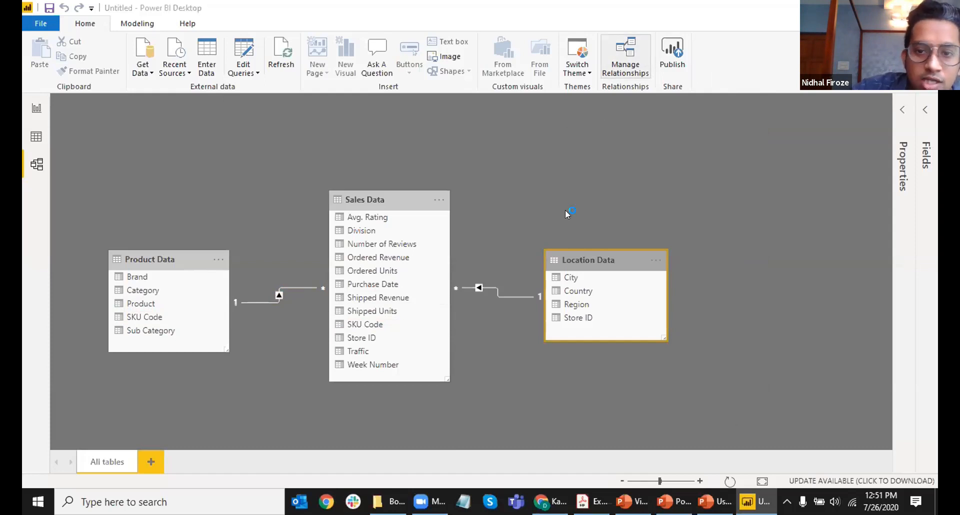